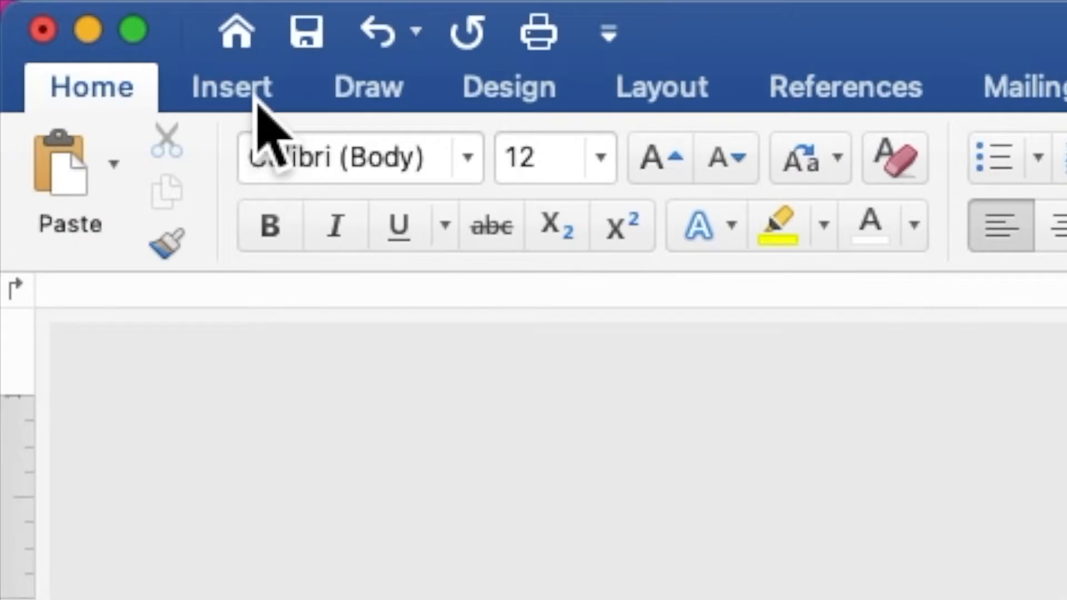
Draw a rectangle shape and stretch it to cover the whole page (7.16" by 5.17")
click(256, 99)
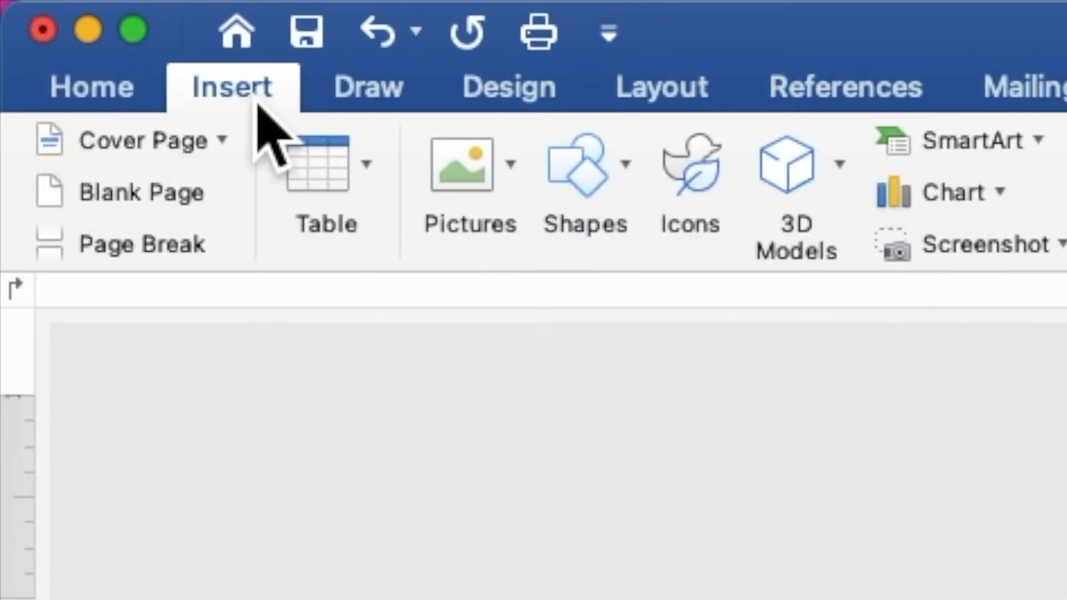
click(614, 183)
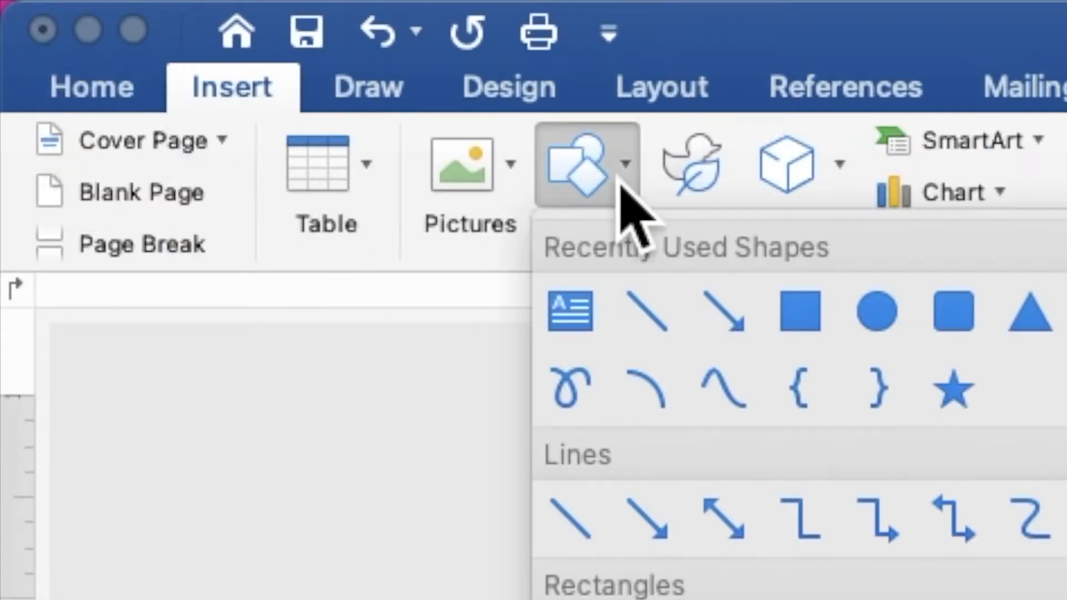
click(812, 321)
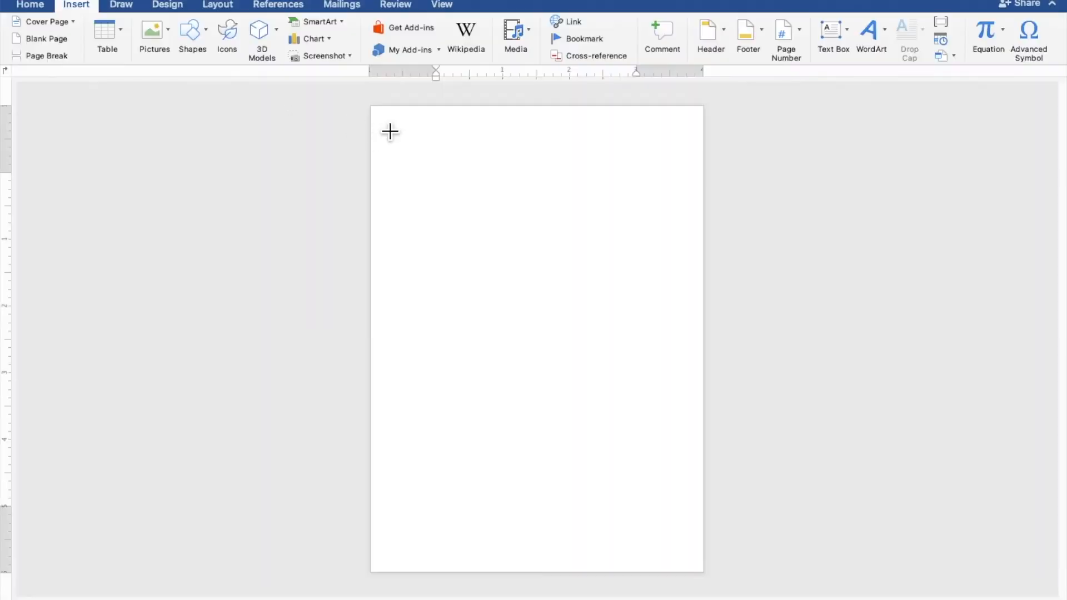
mouse_move(392, 129)
mouse_down()
mouse_move(581, 448)
mouse_move(661, 539)
mouse_move(601, 492)
mouse_up()
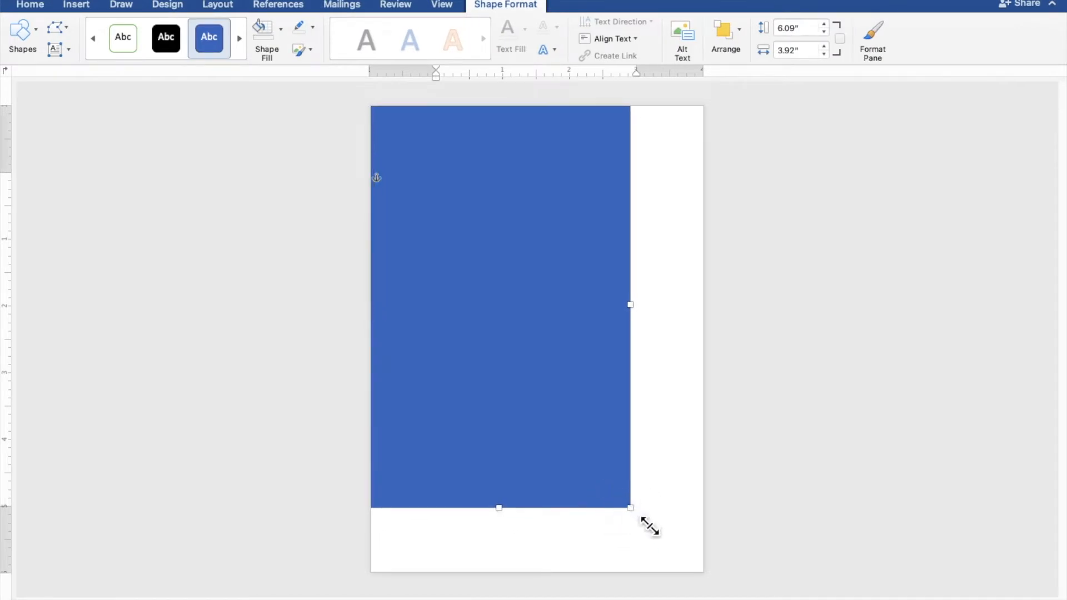
drag(649, 525, 724, 590)
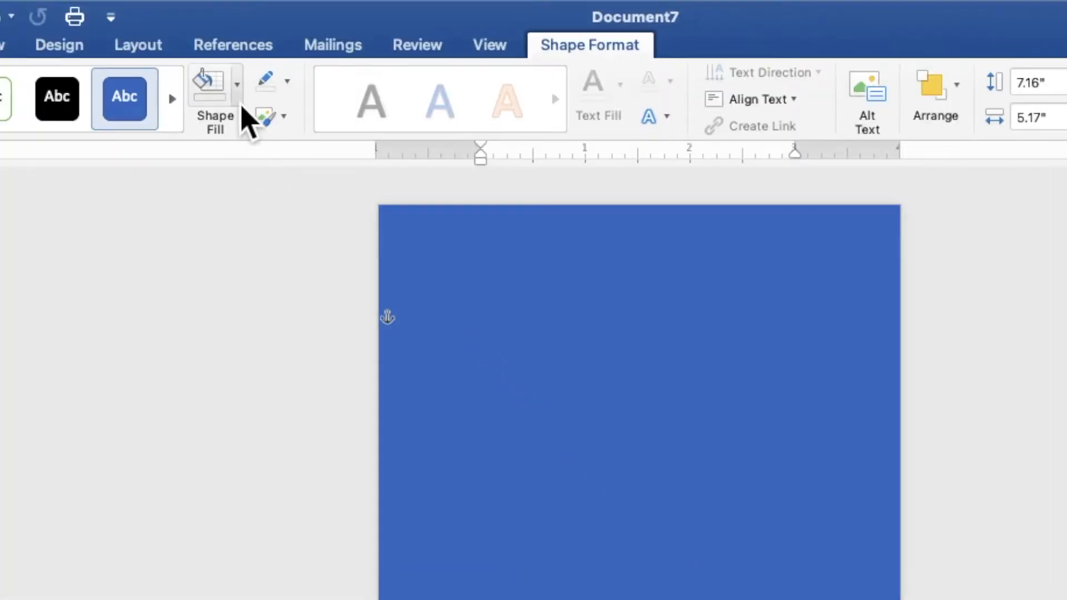
Give the full-page rectangle a cream fill and no outline
click(239, 100)
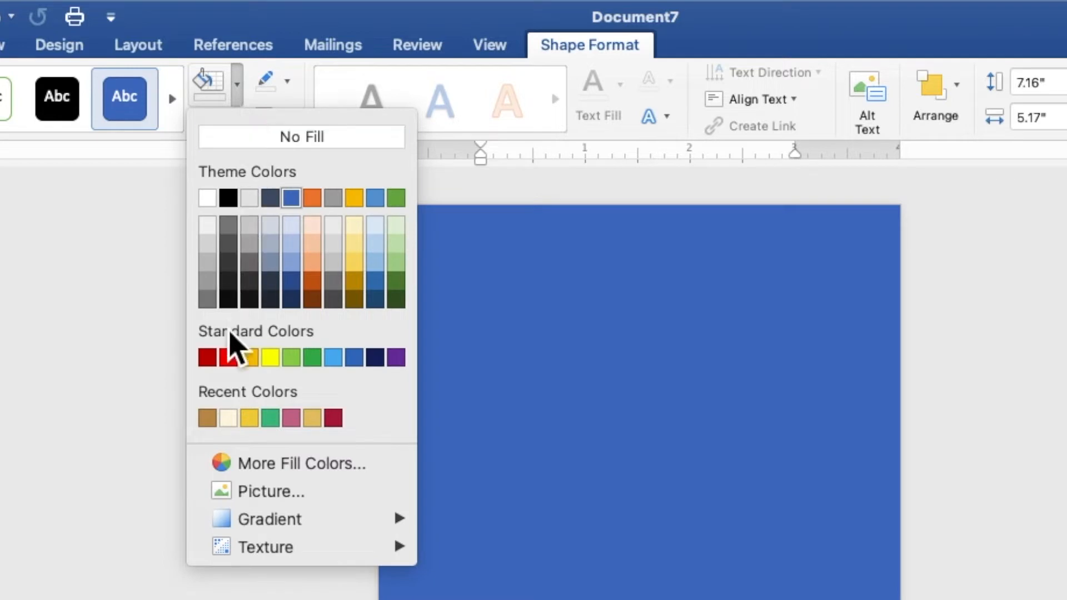
click(233, 418)
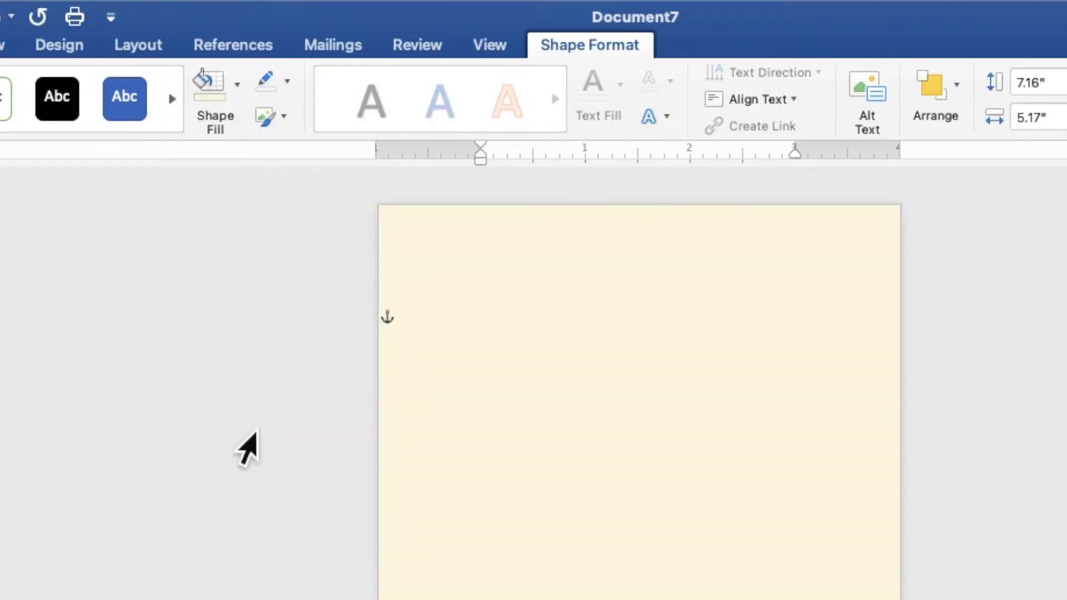
click(288, 82)
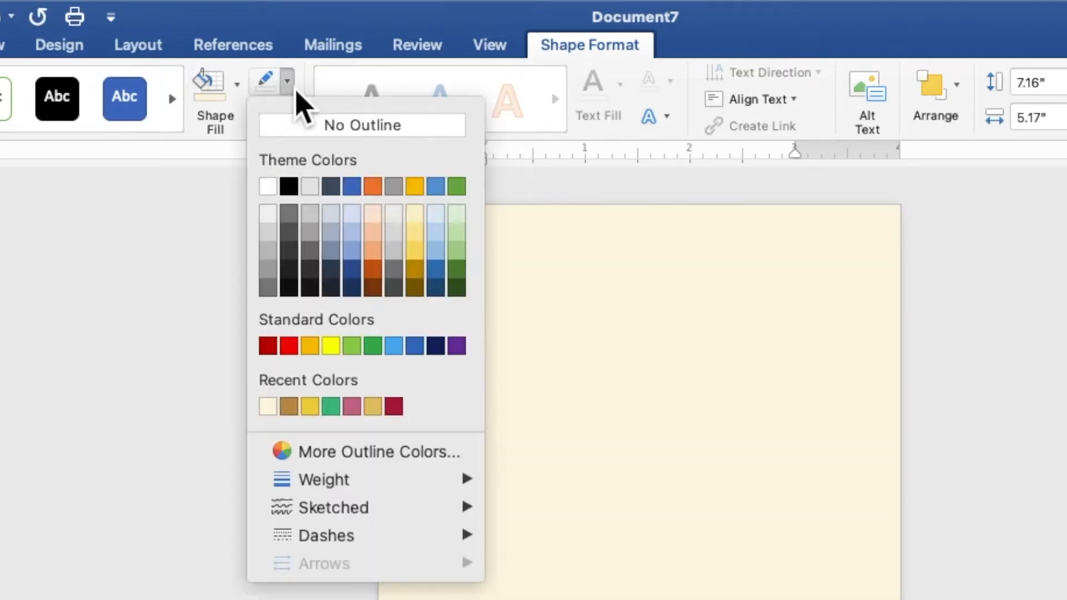
click(297, 126)
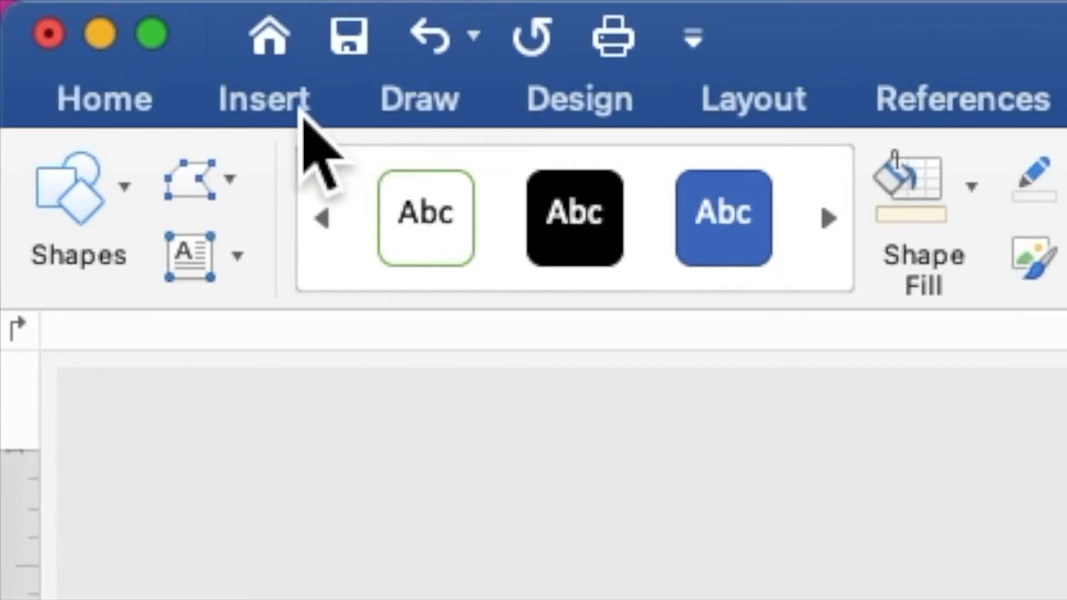
click(300, 110)
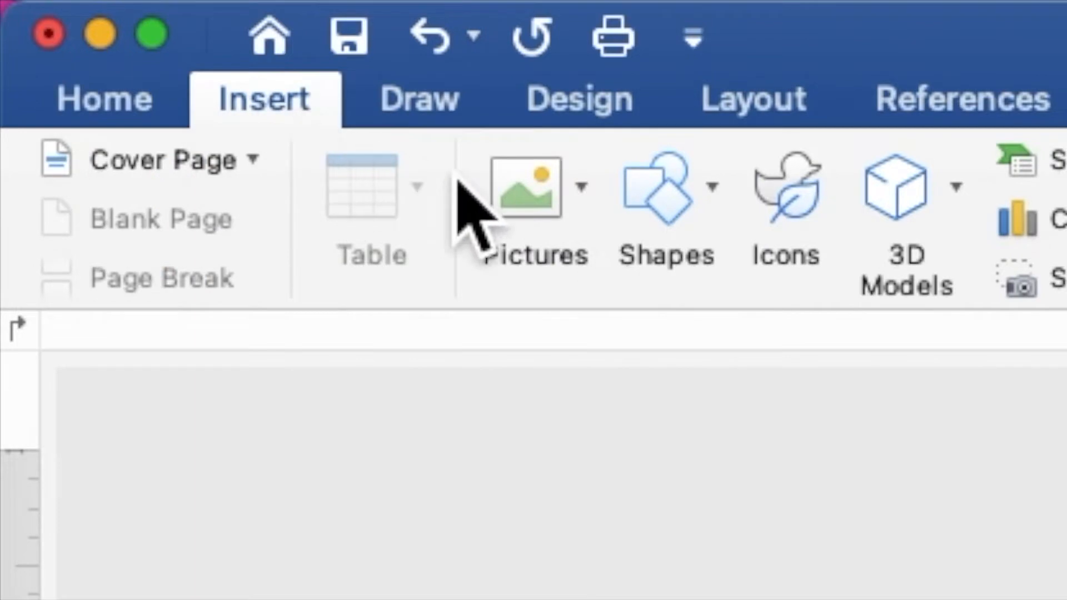
Insert TRADITIONAL PATTERN.png from the Desktop's CLASSIC folder as a 3" by 3" picture
click(527, 204)
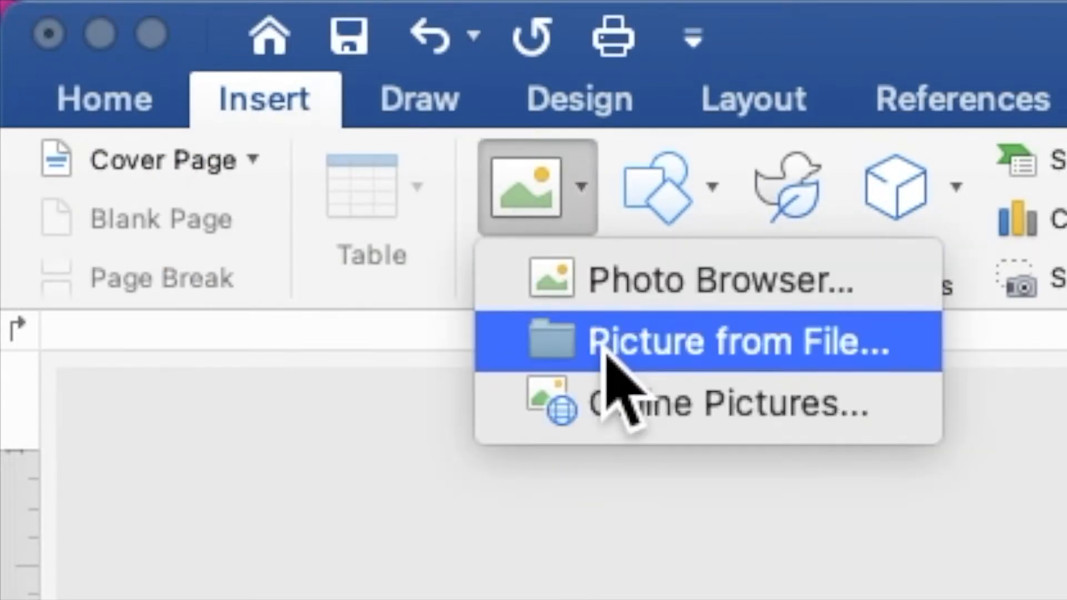
click(605, 353)
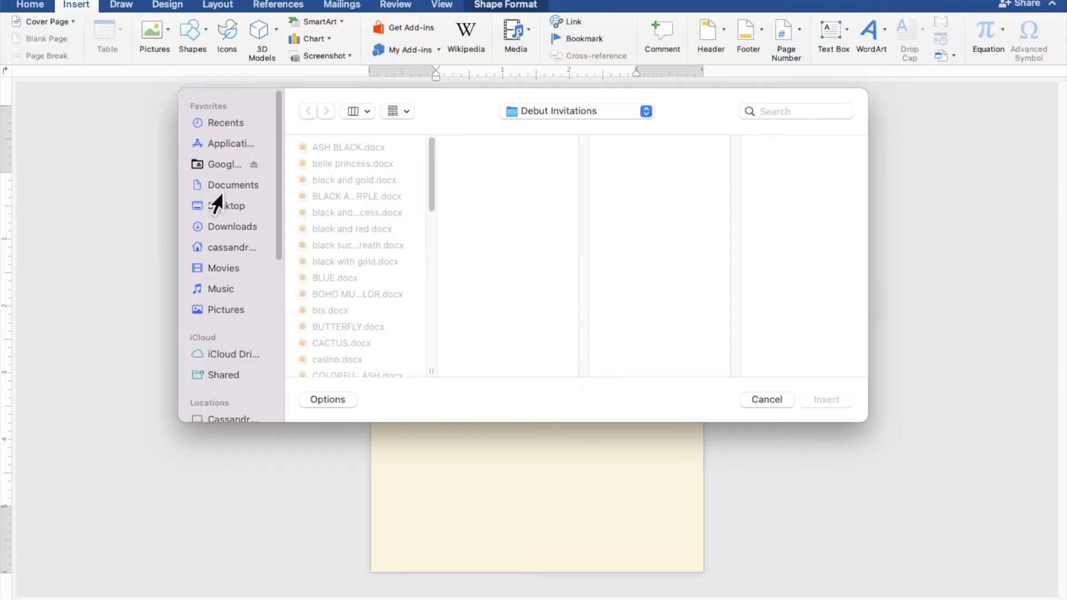
click(223, 210)
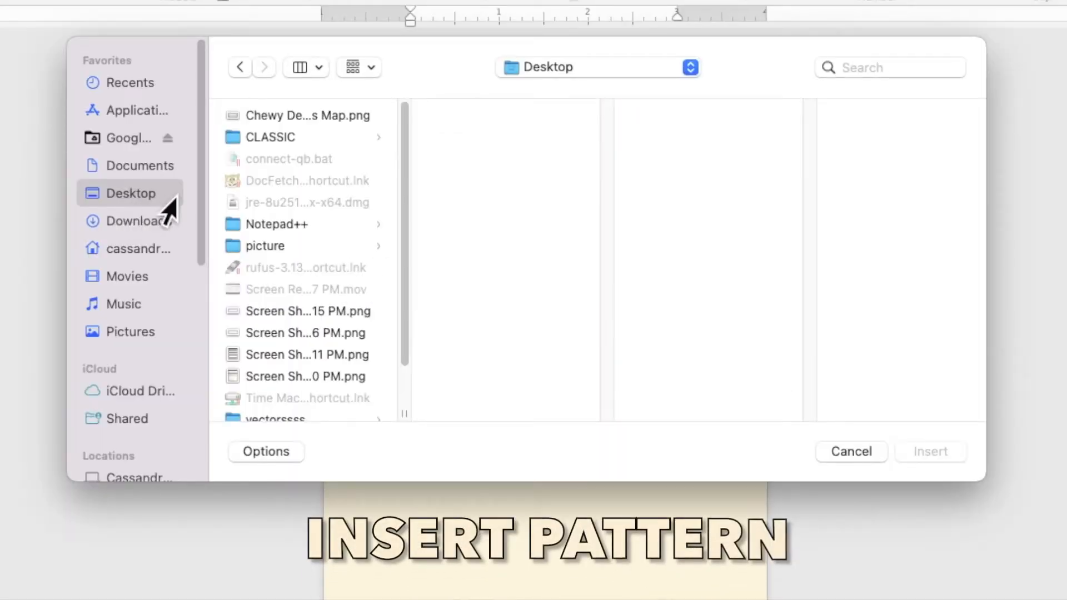
click(271, 139)
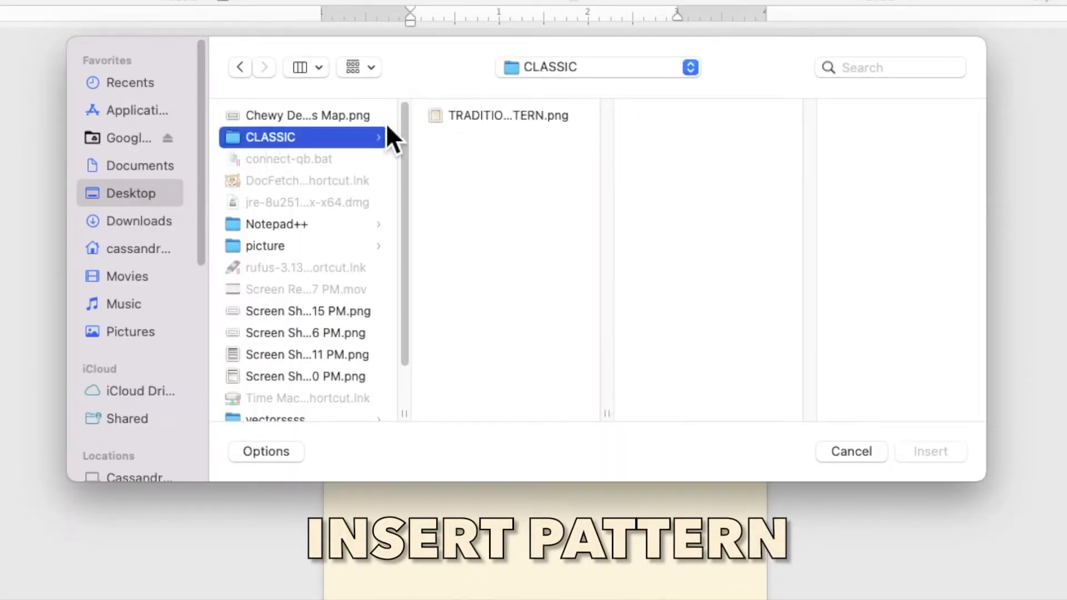
click(452, 114)
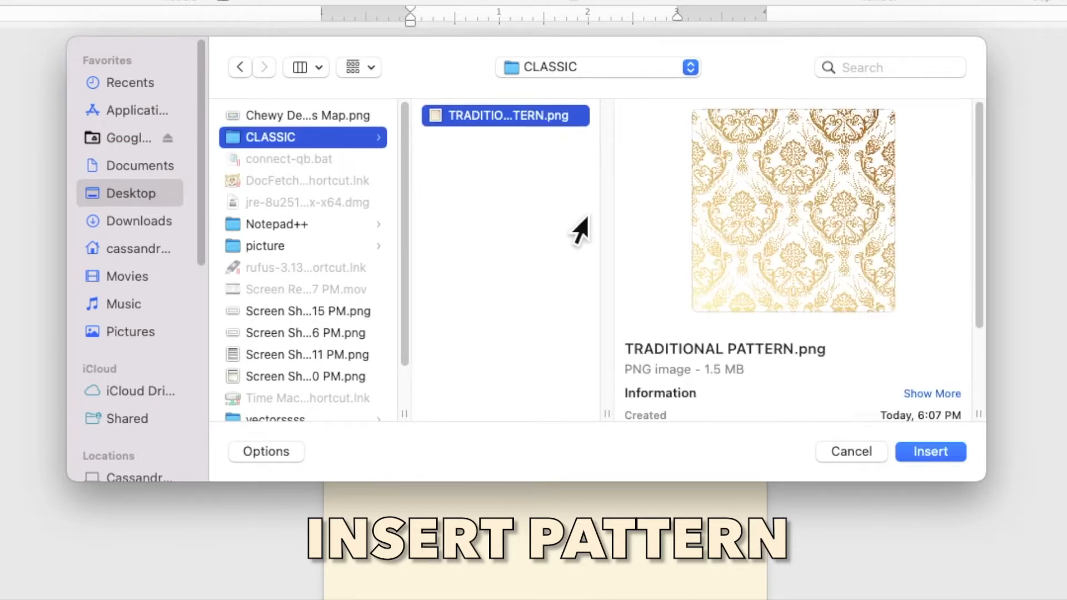
click(931, 452)
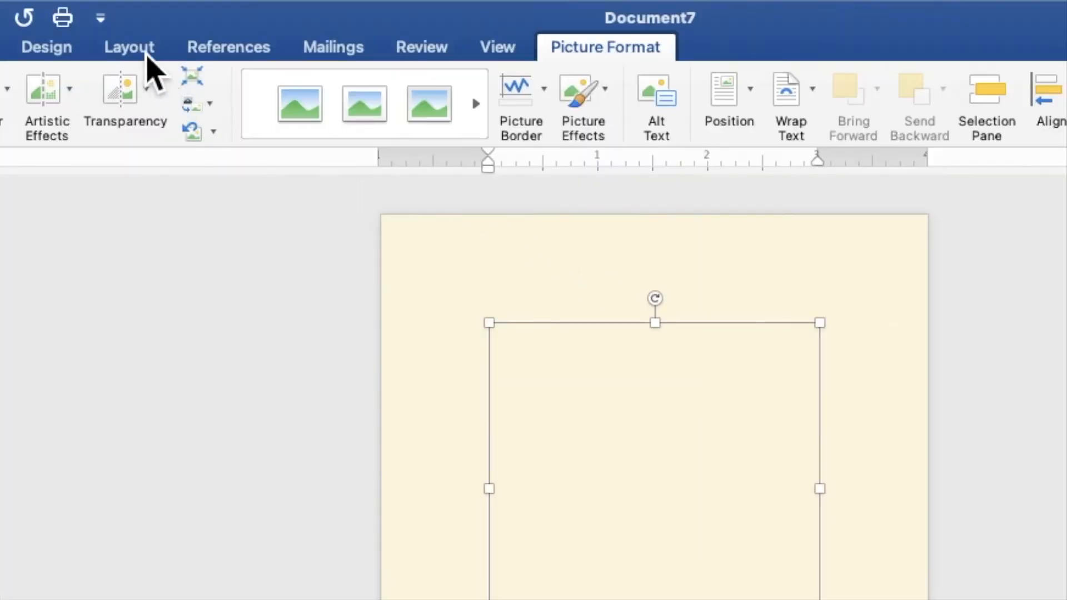
Set the damask picture to Behind Text, bring it forward, and enlarge it into the top-left corner
click(147, 54)
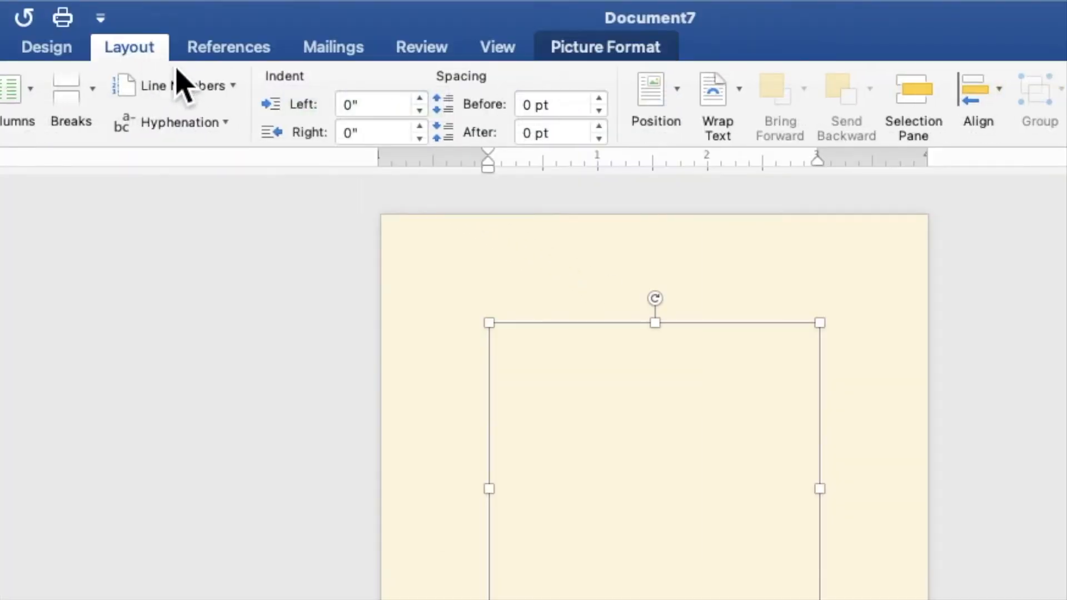
click(738, 109)
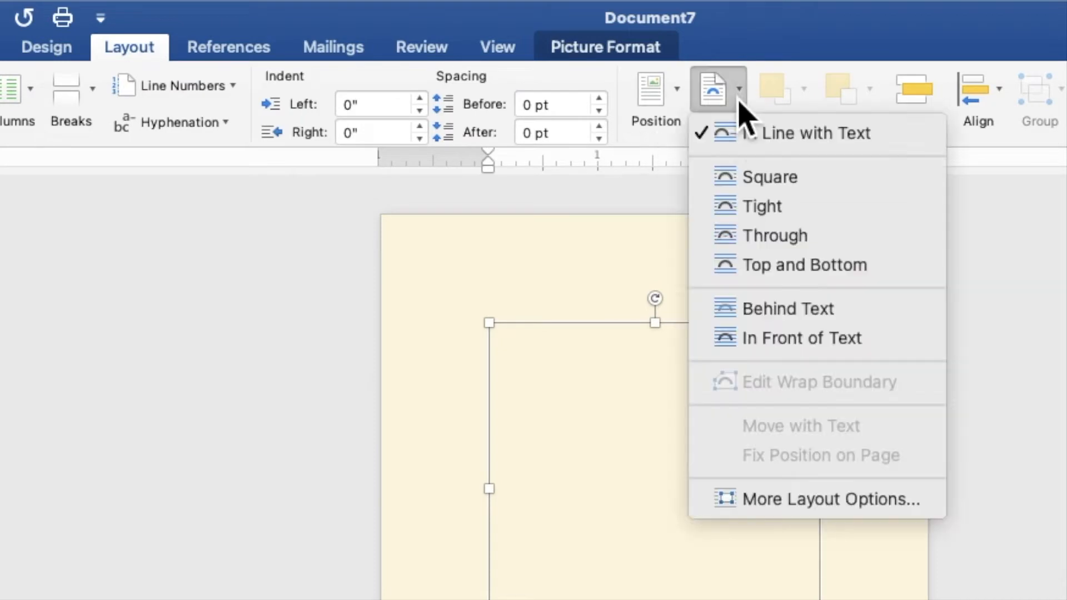
click(776, 309)
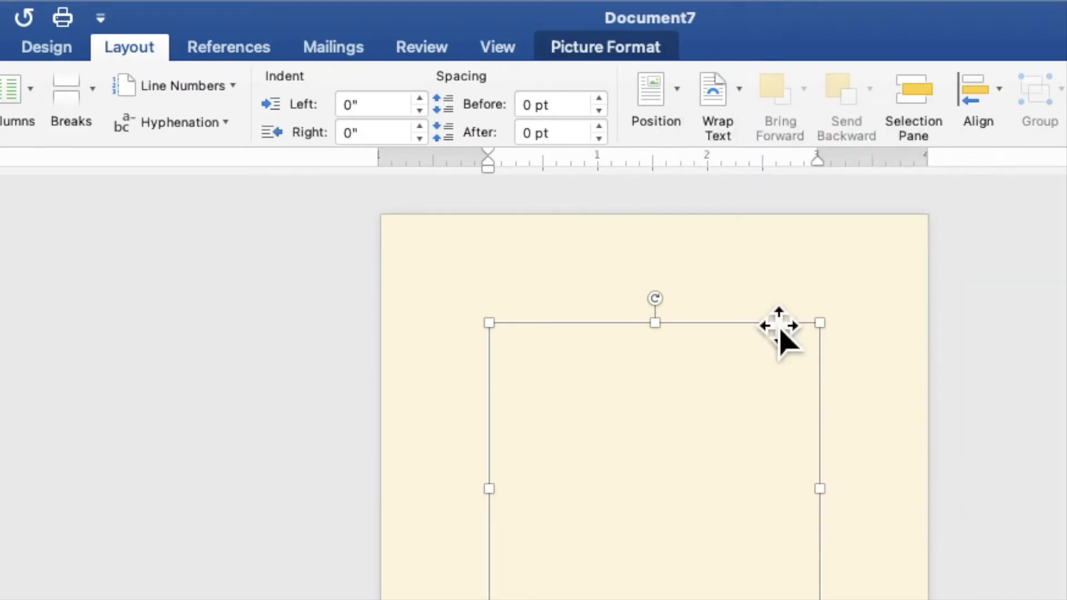
click(804, 100)
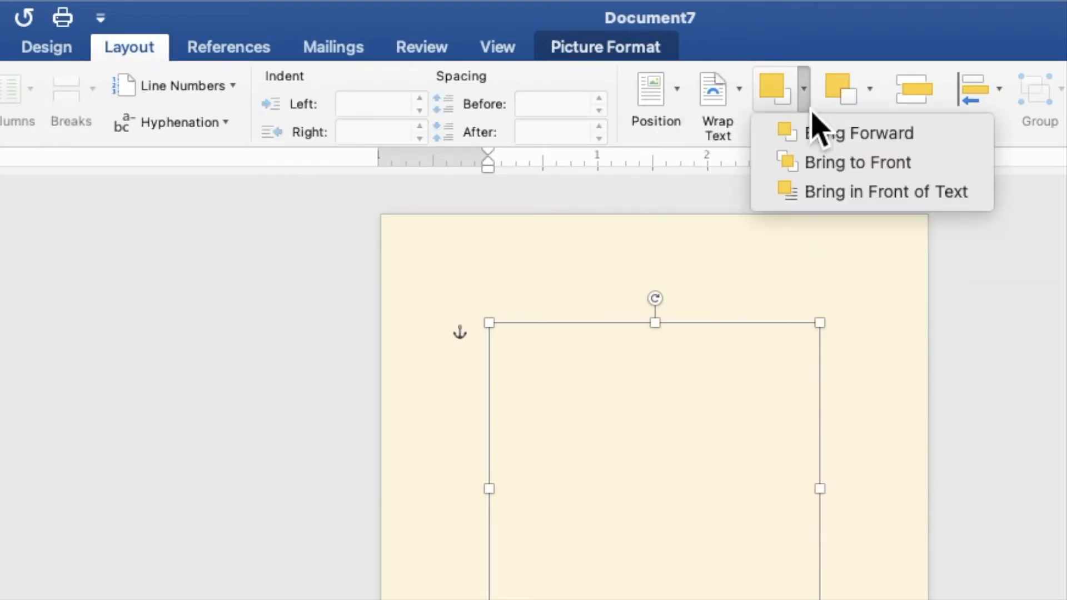
click(825, 196)
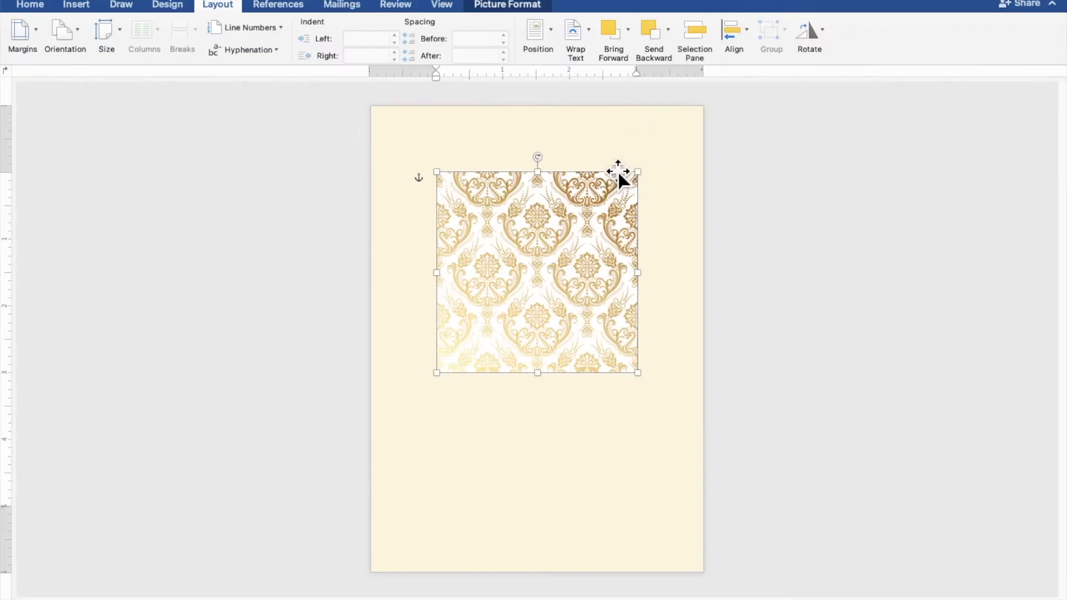
drag(579, 253, 450, 180)
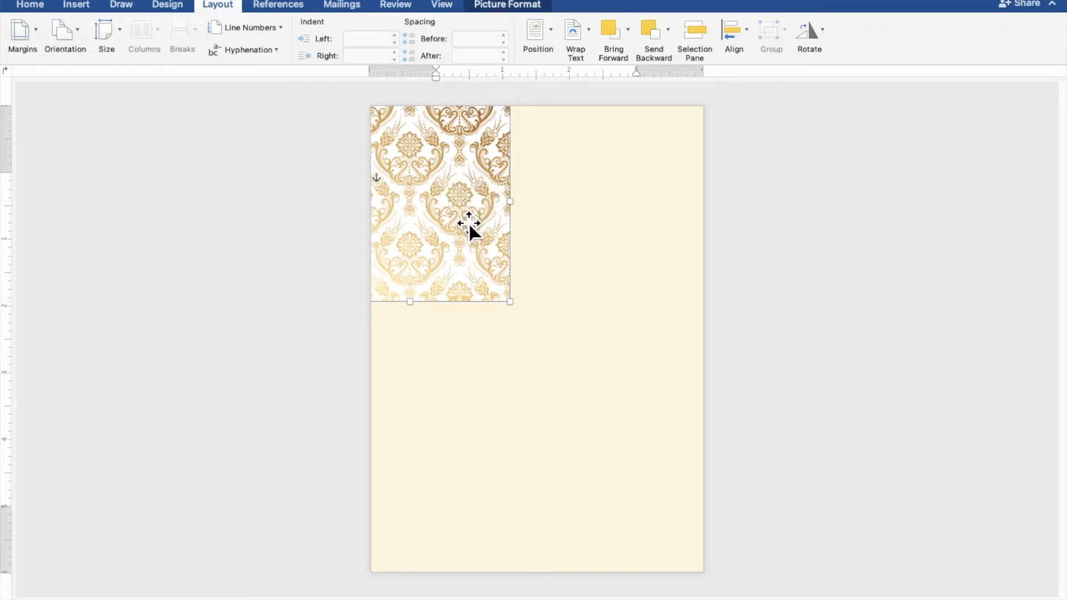
drag(520, 313, 545, 347)
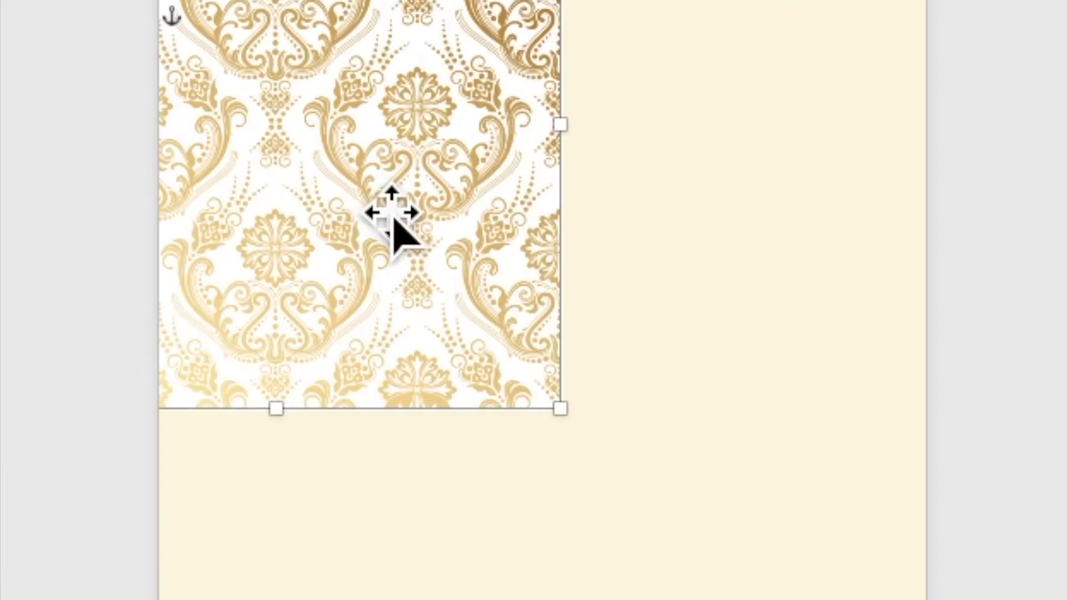
Copy and paste the damask picture, placing the copy below the original
right_click(374, 191)
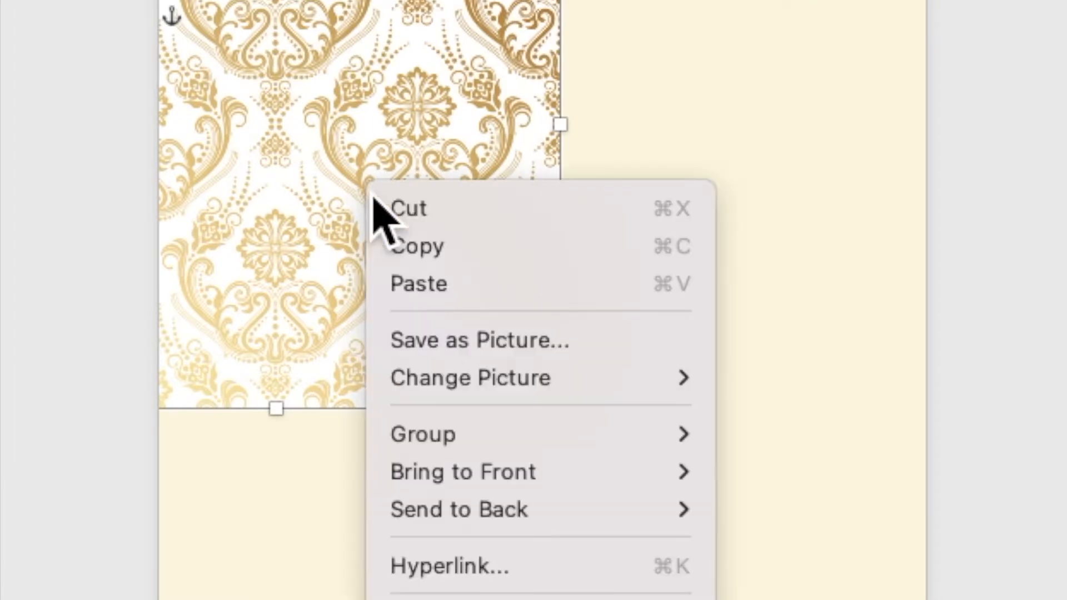
click(401, 257)
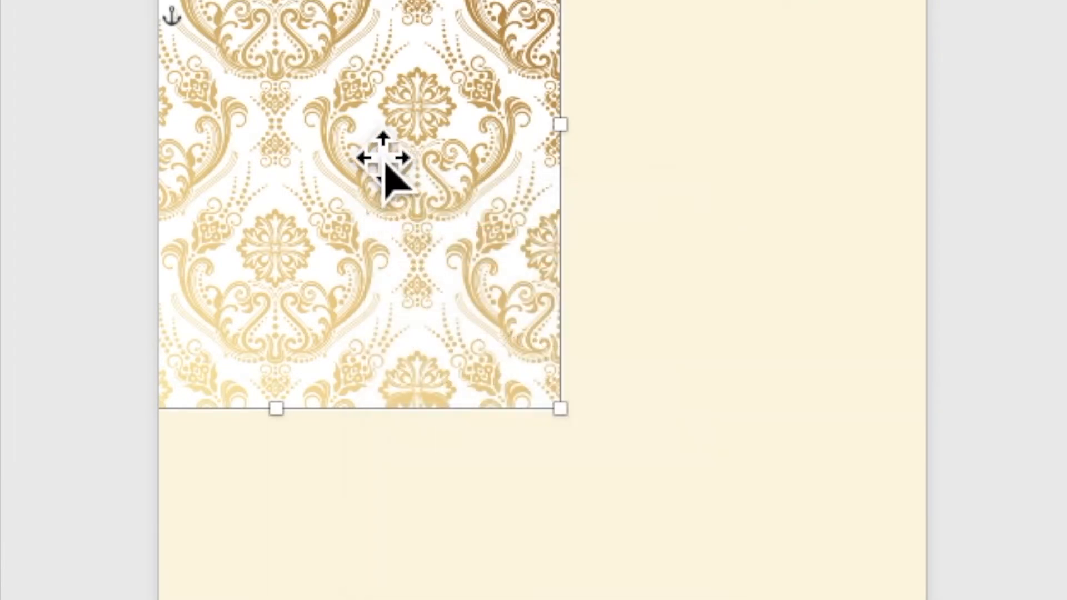
right_click(362, 151)
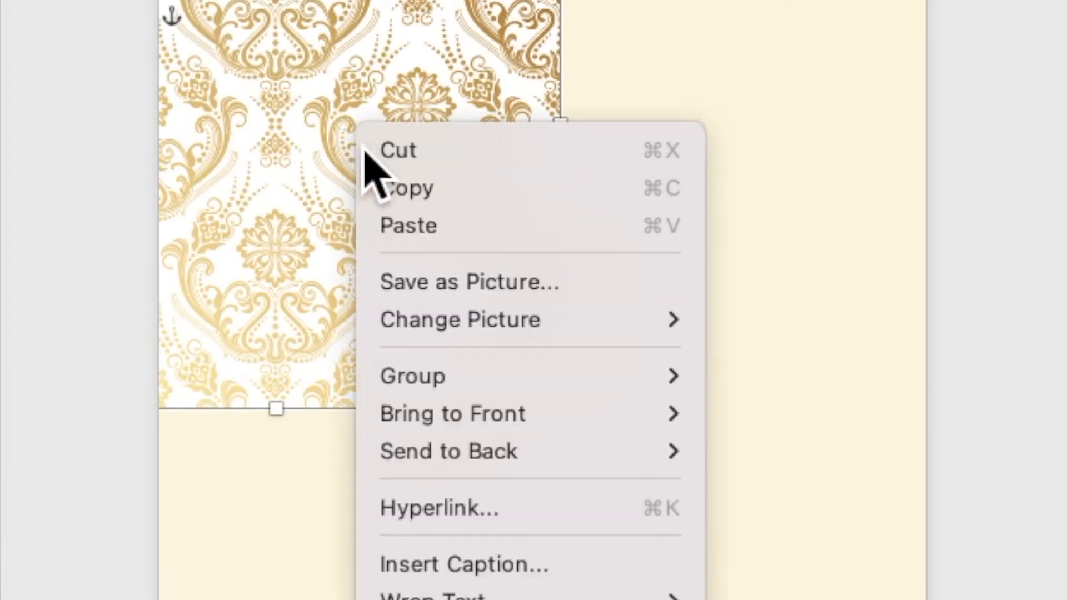
click(390, 228)
drag(392, 231, 394, 246)
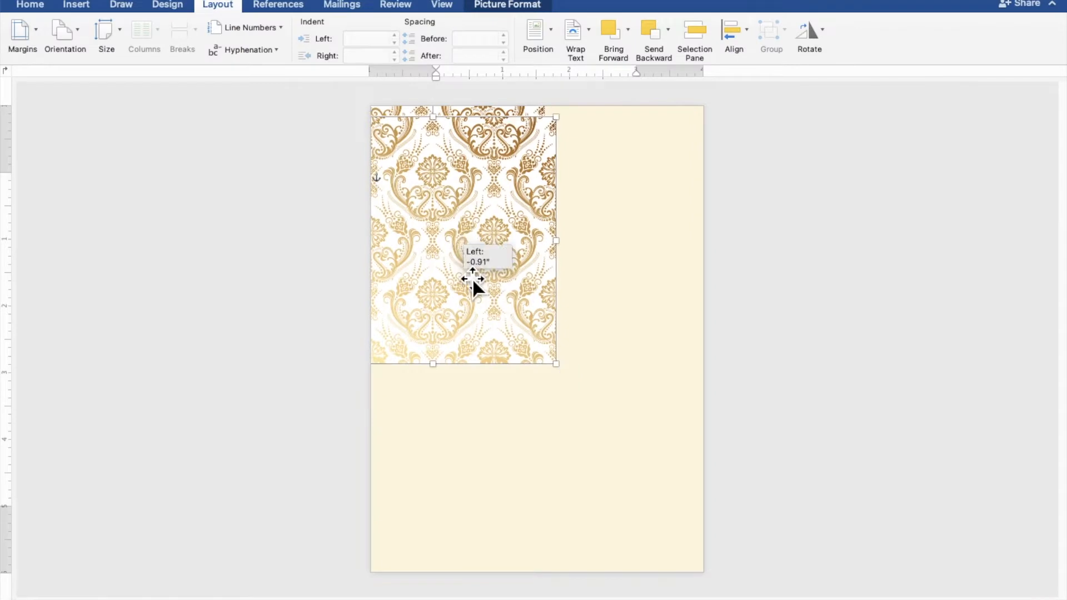
drag(472, 278, 498, 337)
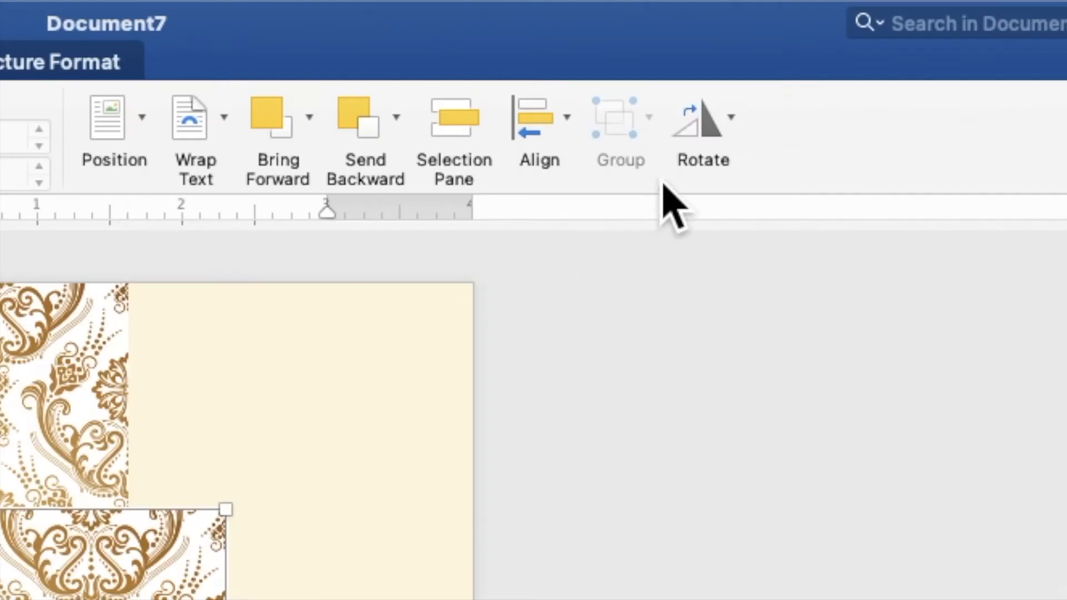
Flip the copy vertically and move it to the page bottom to complete the strip
click(702, 142)
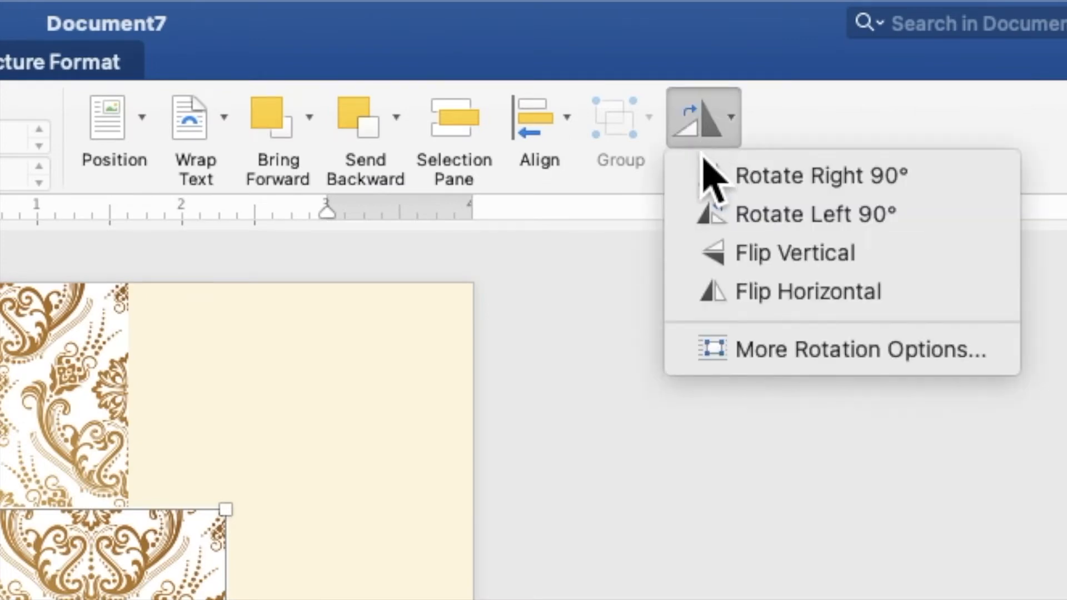
click(728, 252)
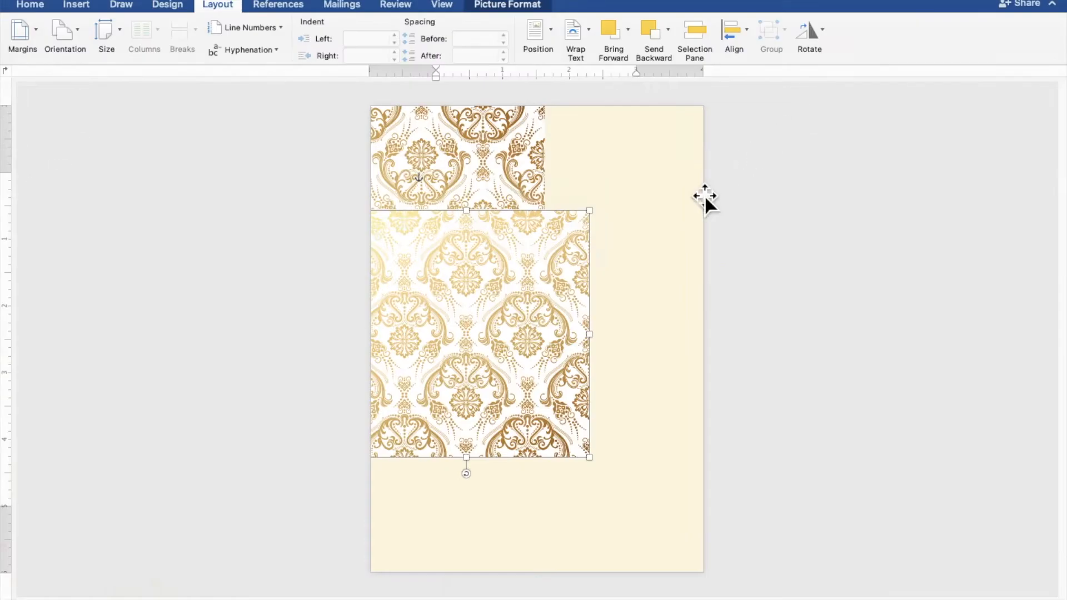
drag(558, 245, 517, 383)
click(879, 397)
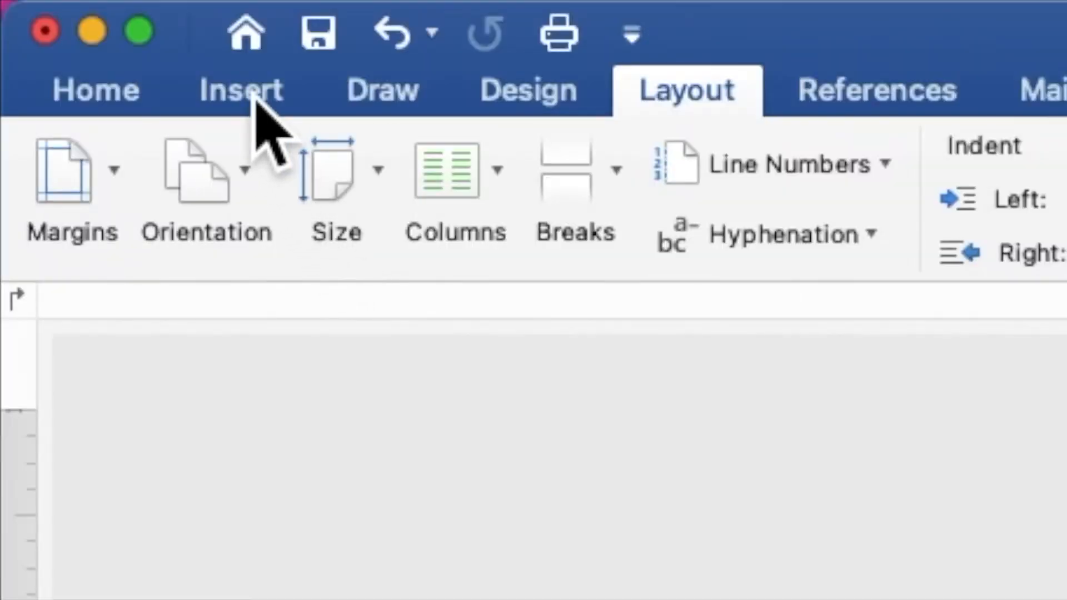
Draw a 5.4" by 2.34" rectangle right of the damask strip and enable Add Text on it
click(81, 8)
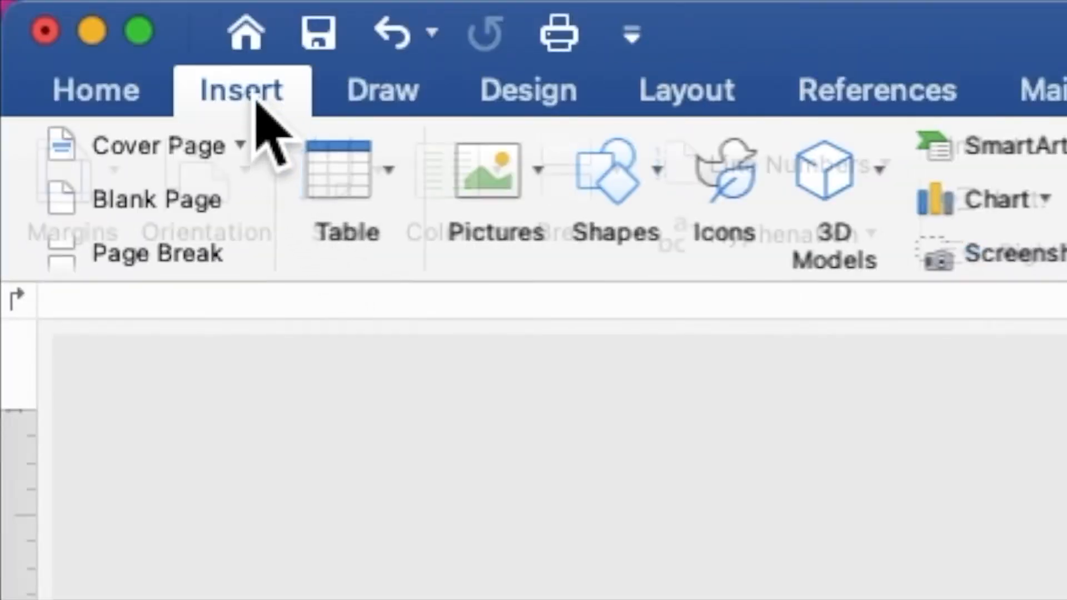
click(615, 194)
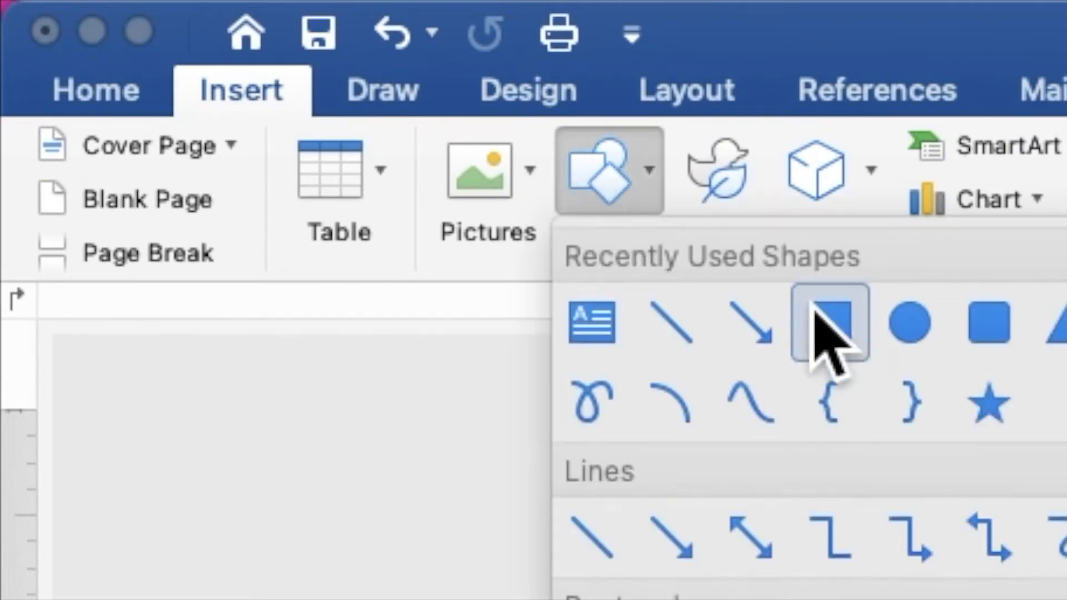
click(831, 324)
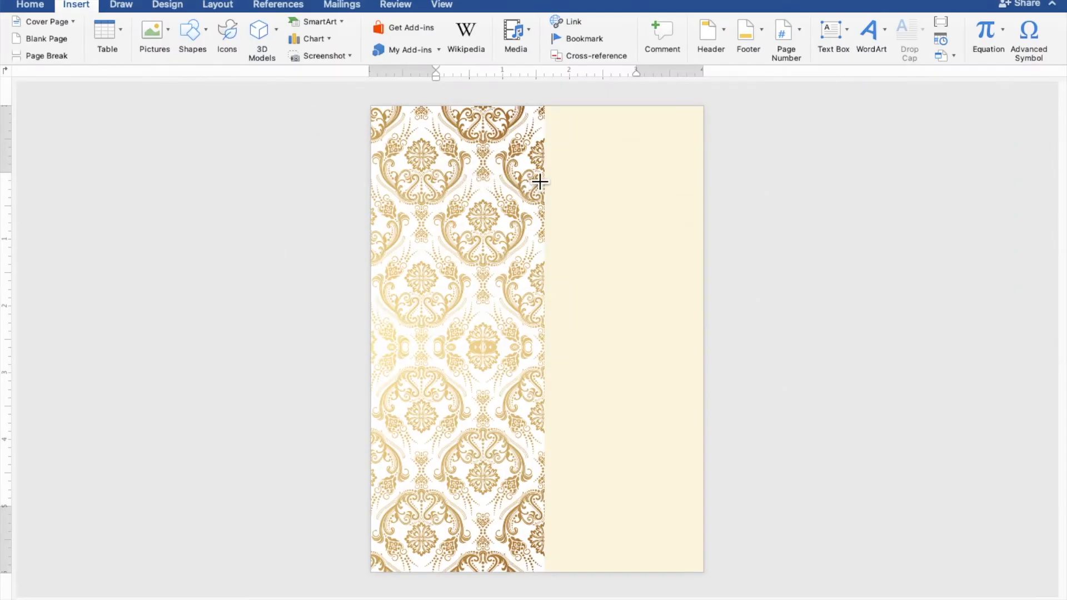
mouse_move(544, 157)
mouse_down()
mouse_move(562, 181)
mouse_move(619, 376)
mouse_move(662, 469)
mouse_move(712, 527)
mouse_up()
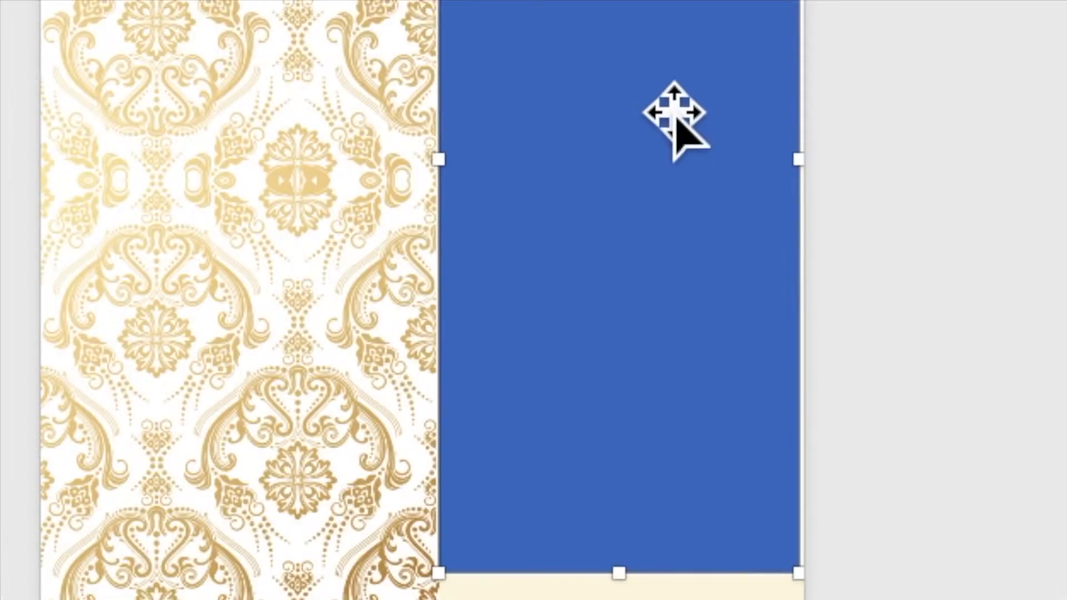
right_click(639, 310)
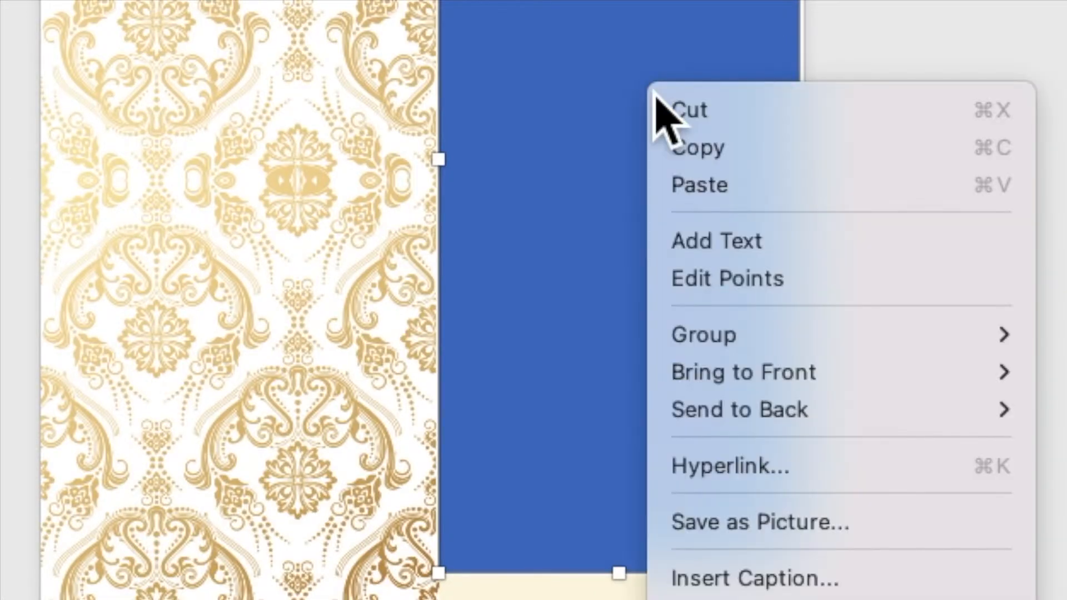
click(696, 250)
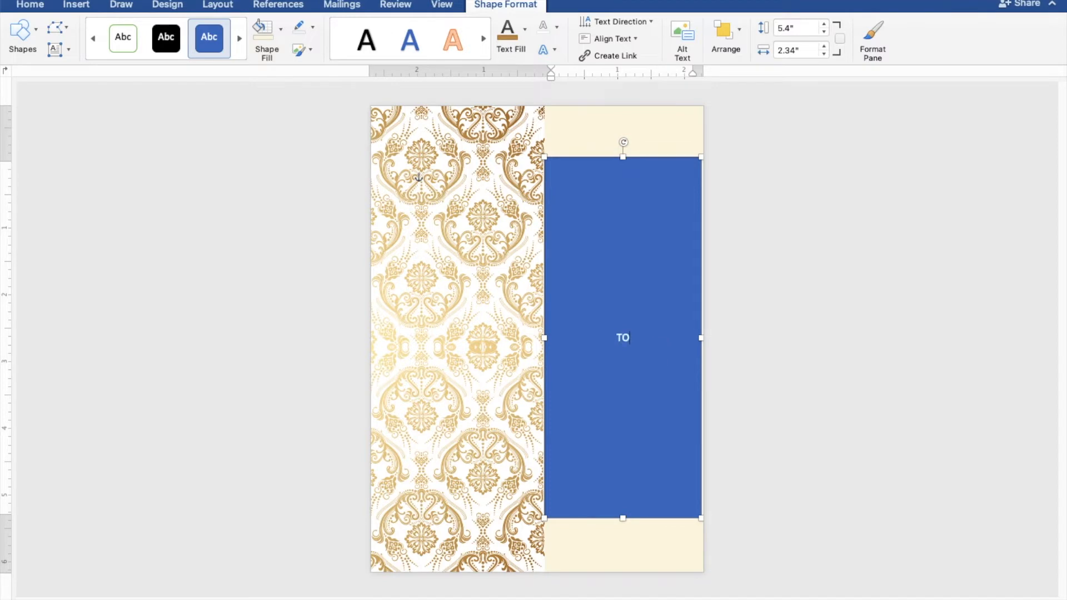
Drag the TO text box's left edge over most of the damask strip
scroll(538, 344, up, 6)
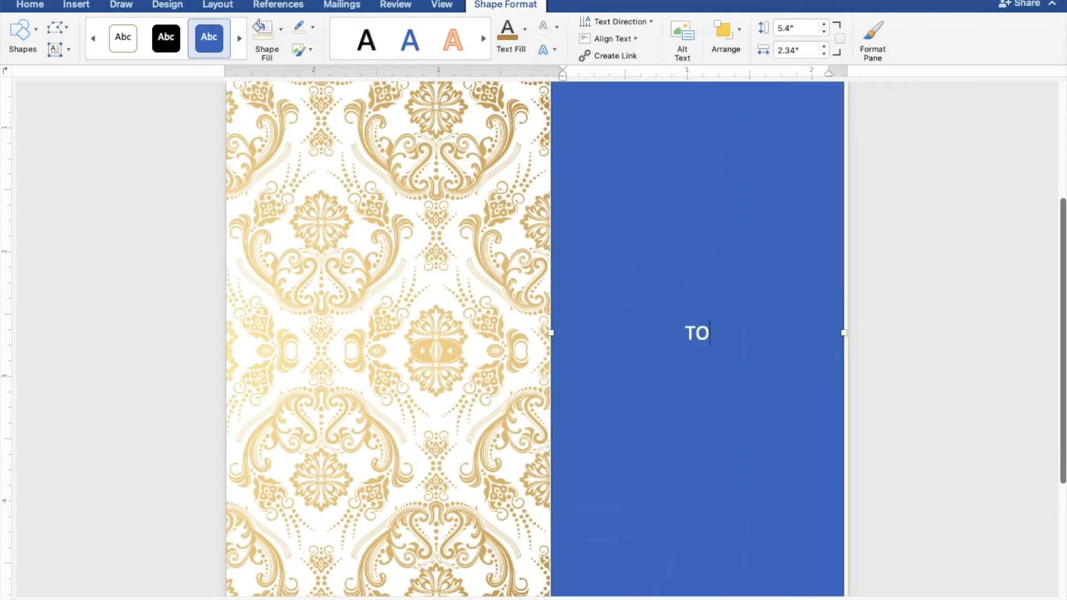
drag(562, 346, 342, 341)
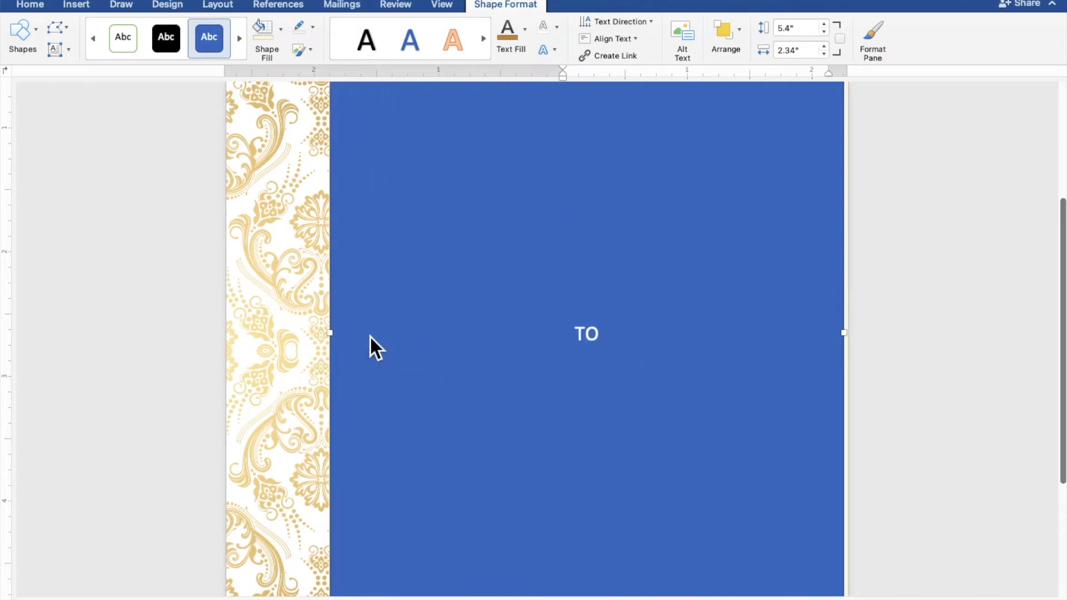
Type TOGETHER WITH THEIR FAMILIES, the groom's name, AND, and the bride's name on separate lines
text(GETHER WITH THEIR )
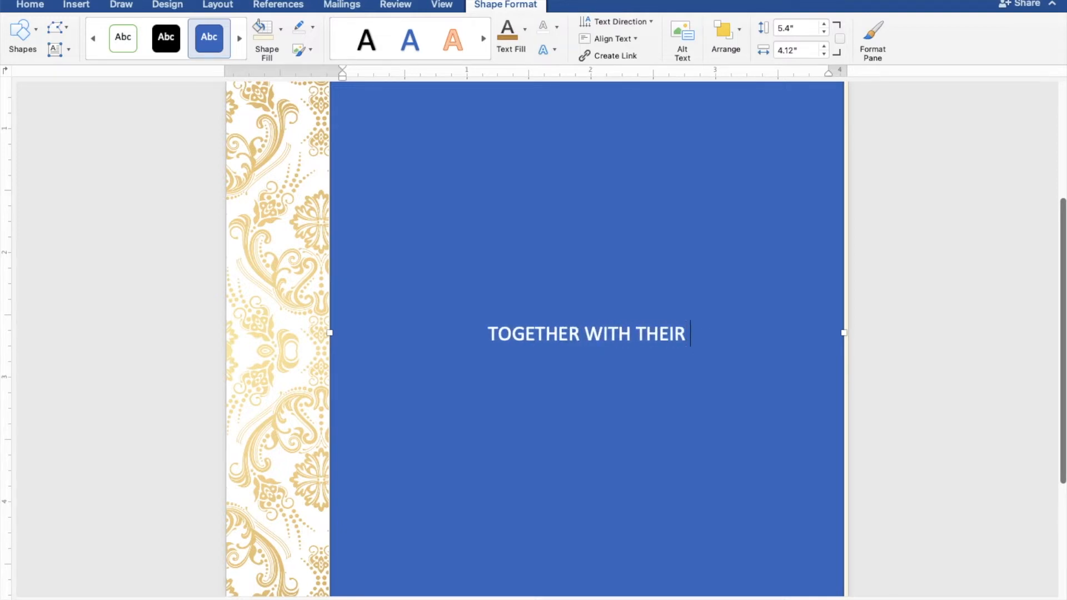
text(FAMILIES)
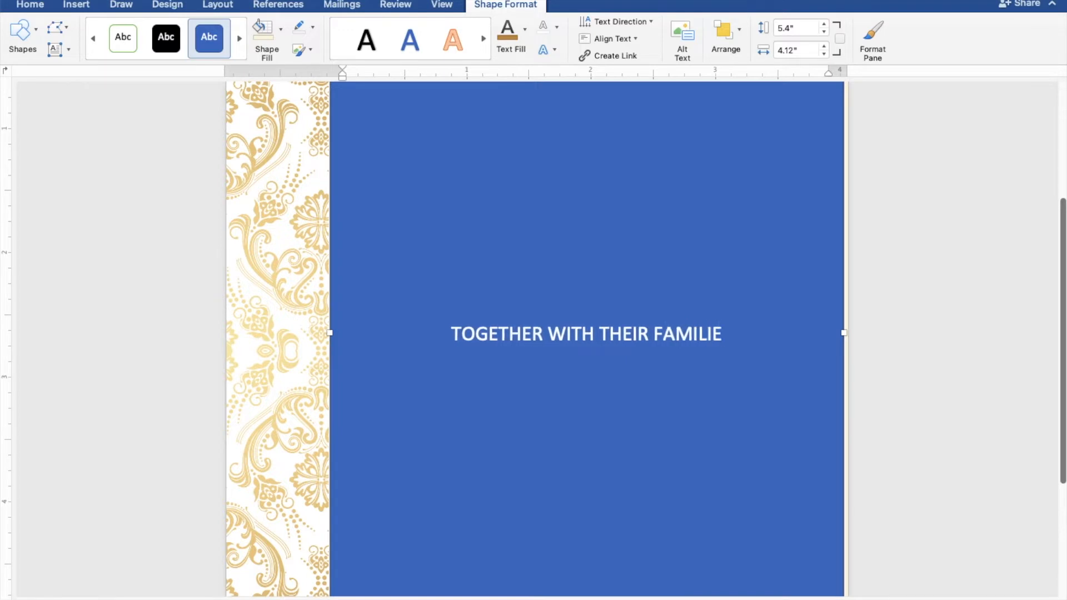
key(Return)
key(Return)
key(Return)
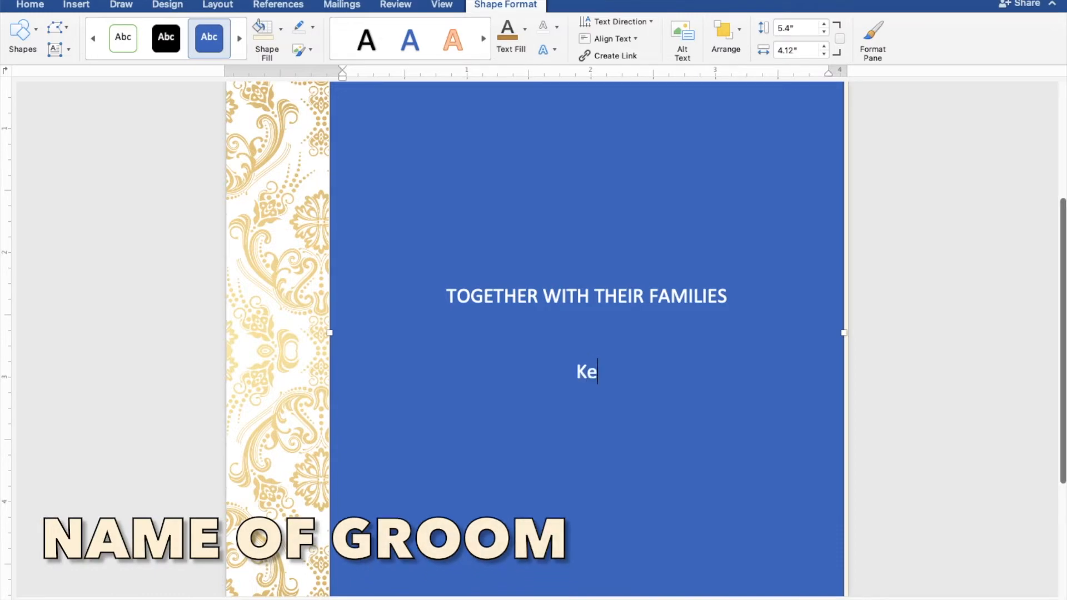
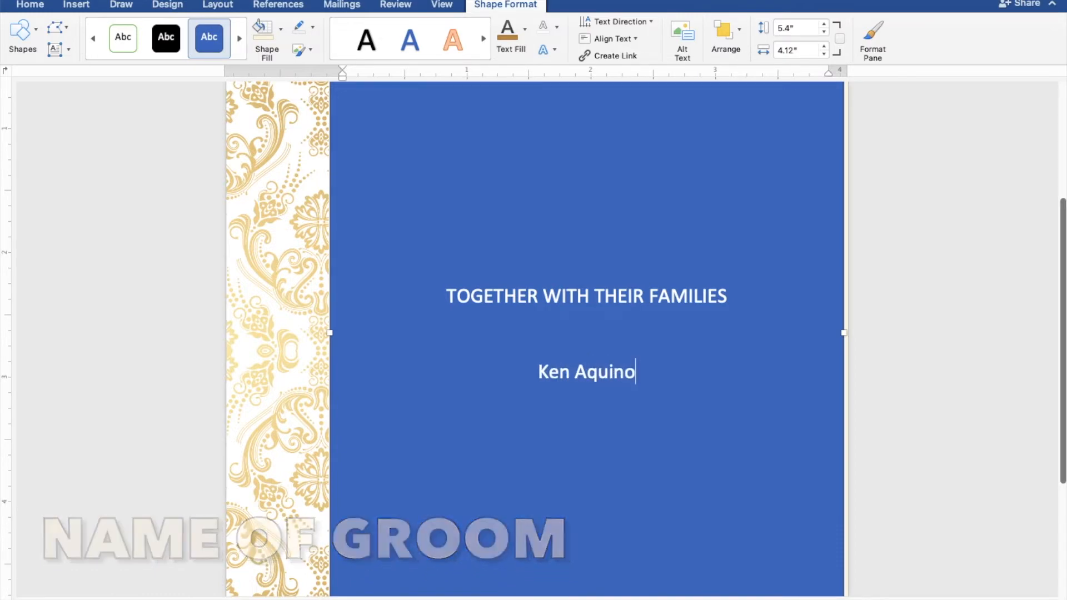
key(Return)
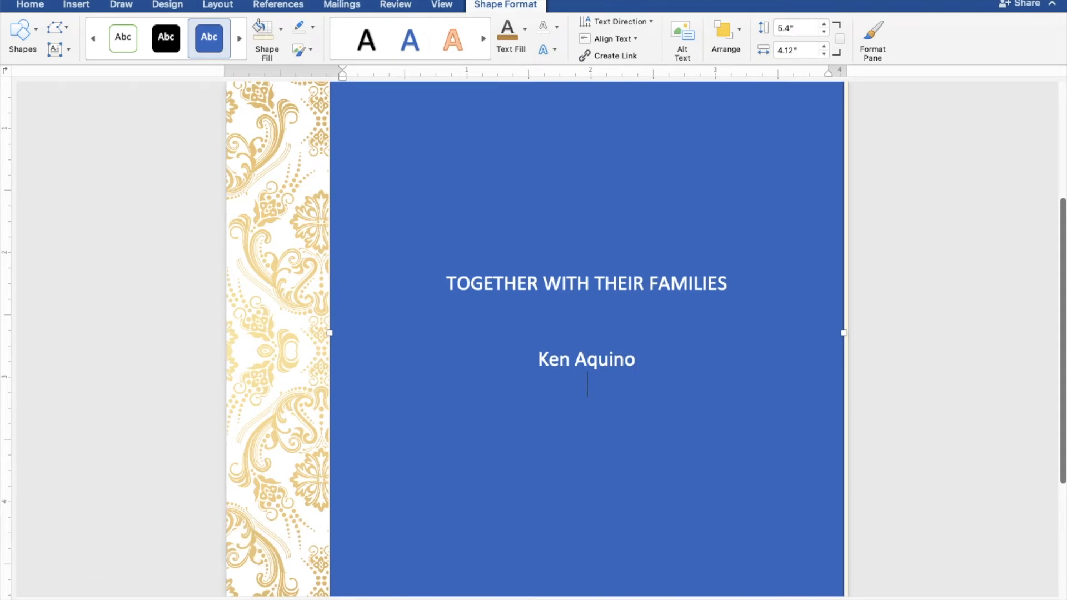
text(AND)
key(Return)
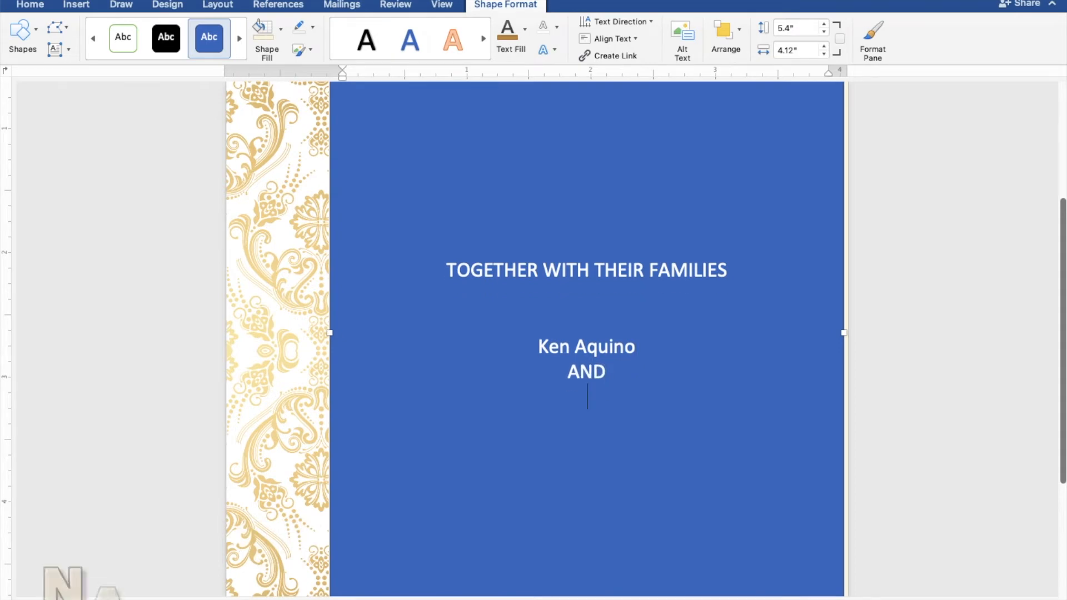
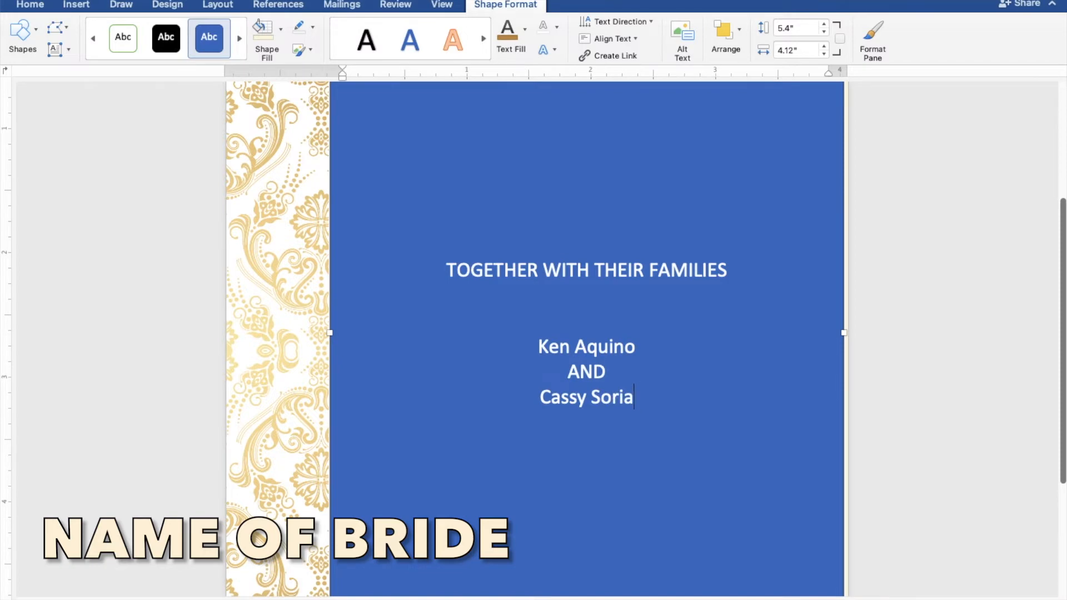
key(Return)
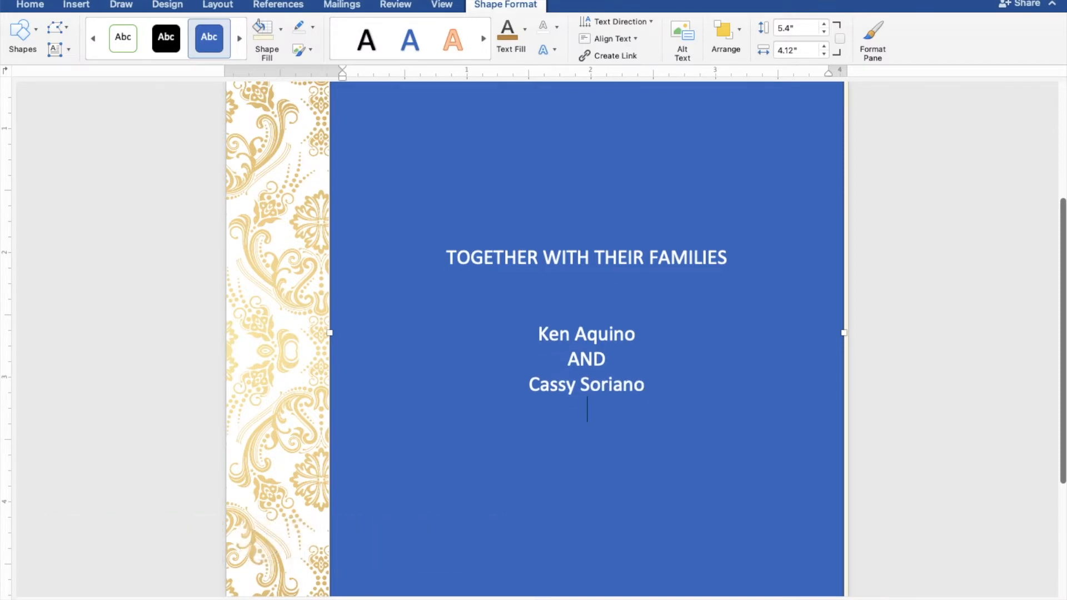
key(Return)
key(Return)
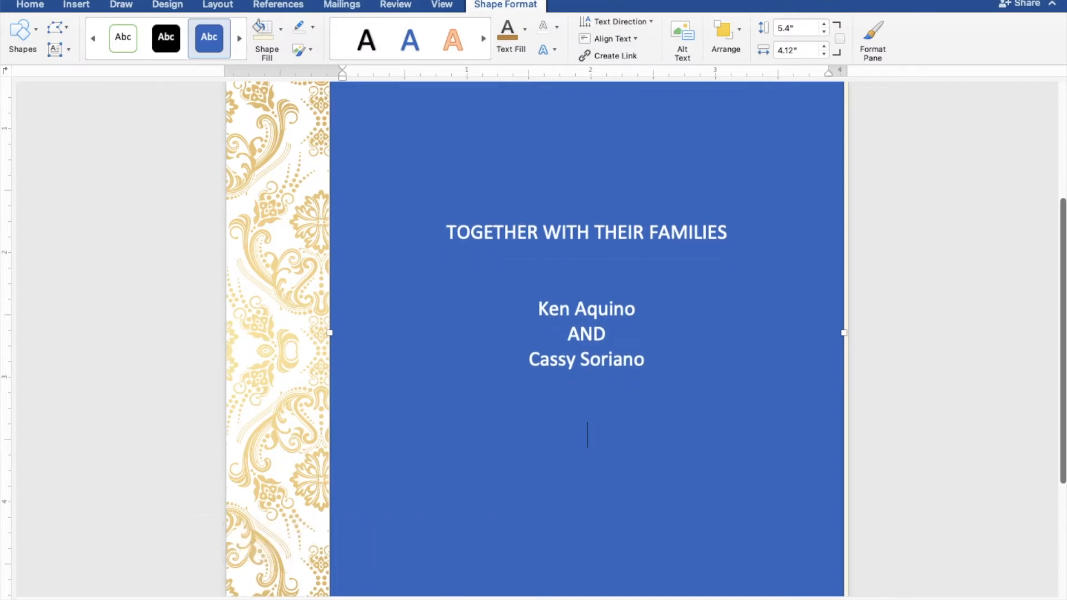
Add the lines REQUEST THE PLEASURE and OF YOUR PRESENCE
text(REQUEST)
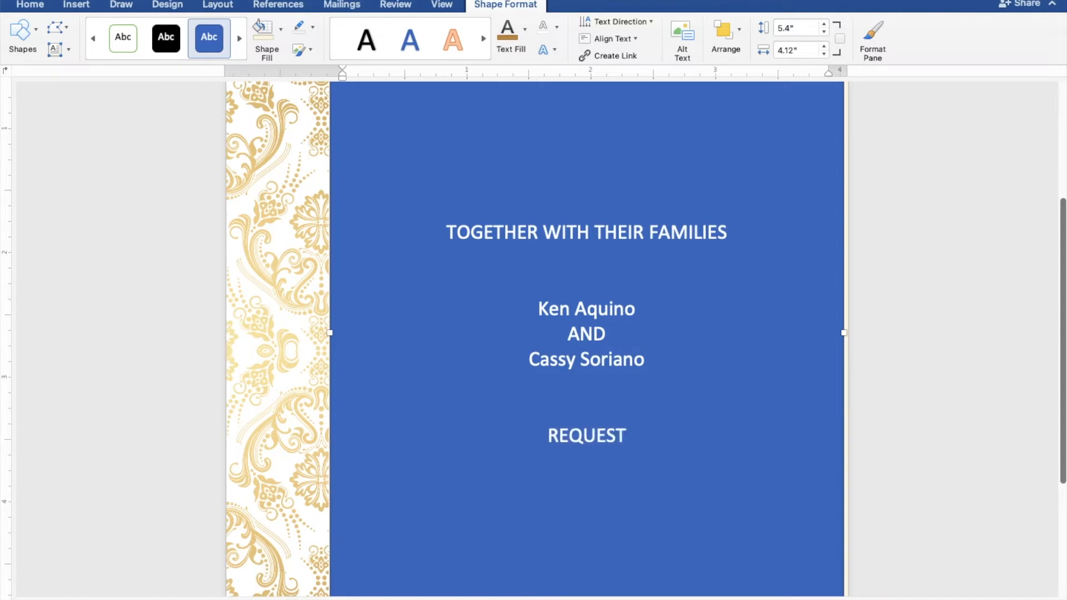
text( THE PLEASURE)
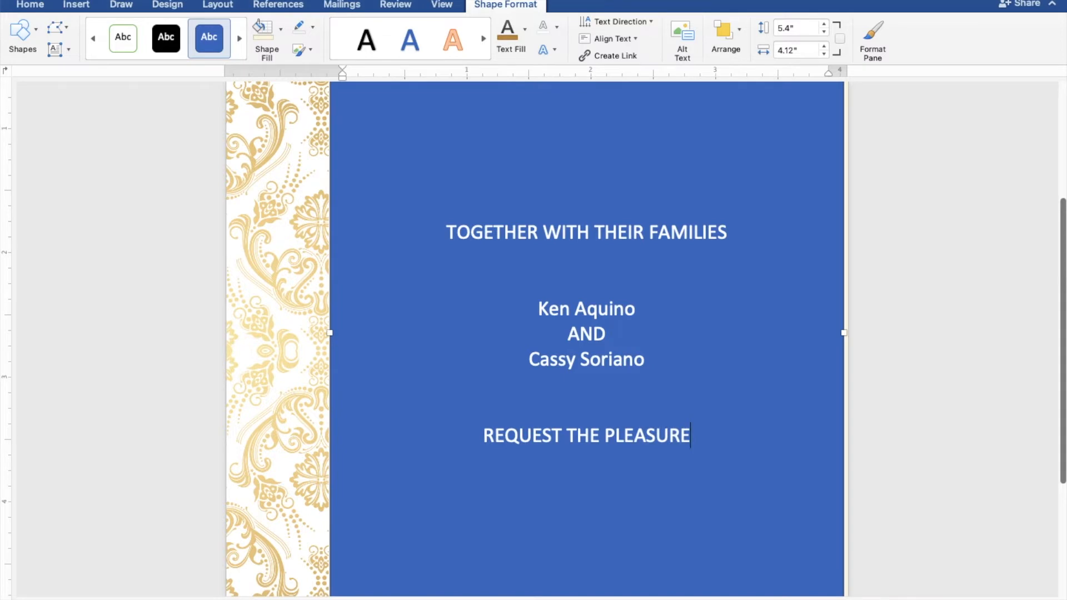
key(Return)
text(OF YOUR )
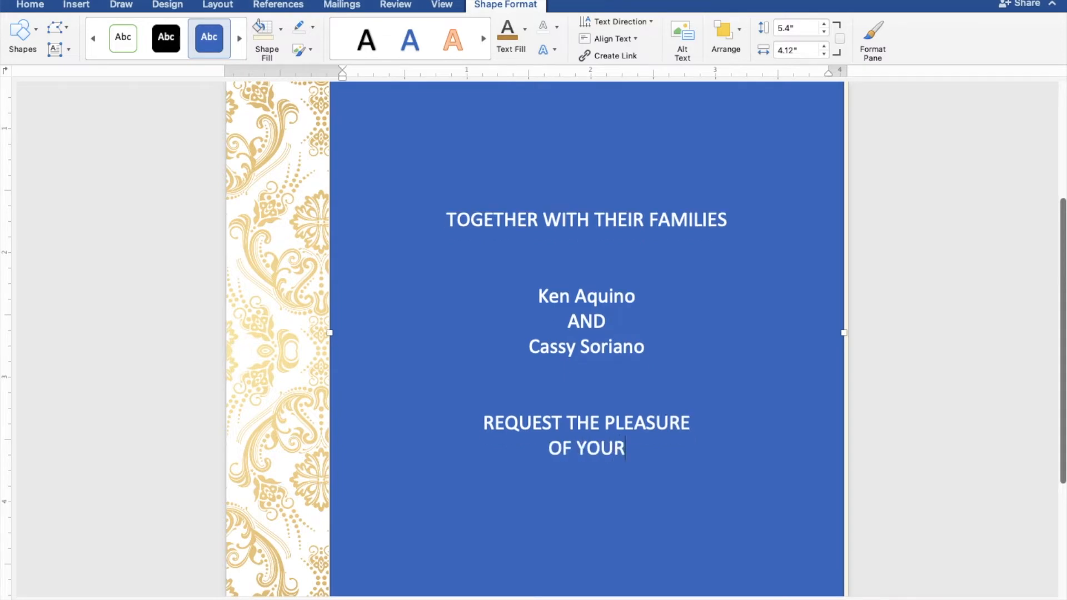
text(PRESENCE)
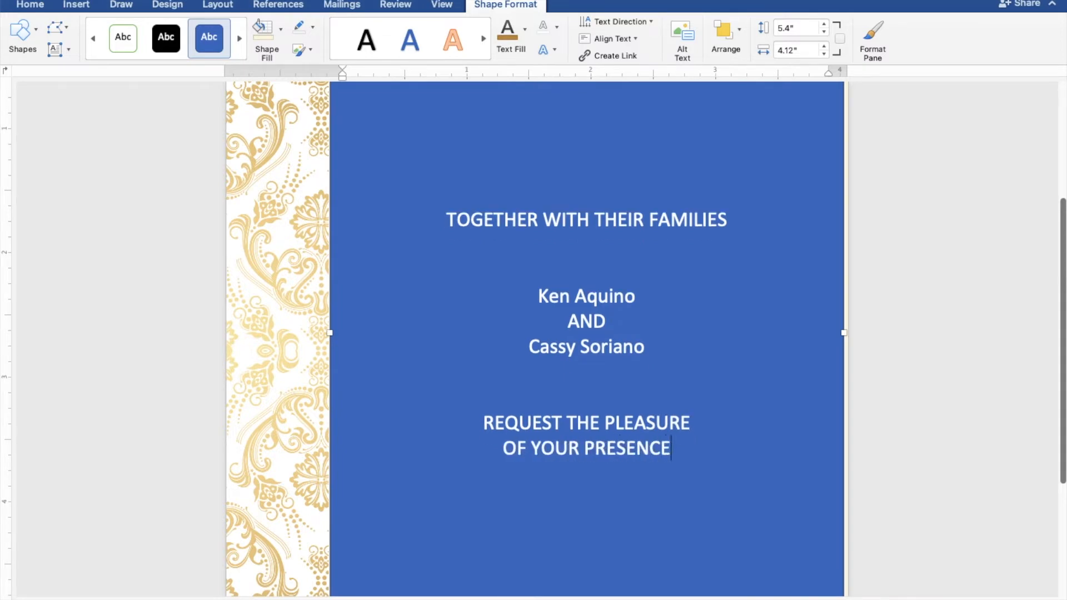
key(Return)
Add AS THEY JOYFULLY UNITE and IN MARRIAGE, then begin the SUNDAY line
text(AS THEY J)
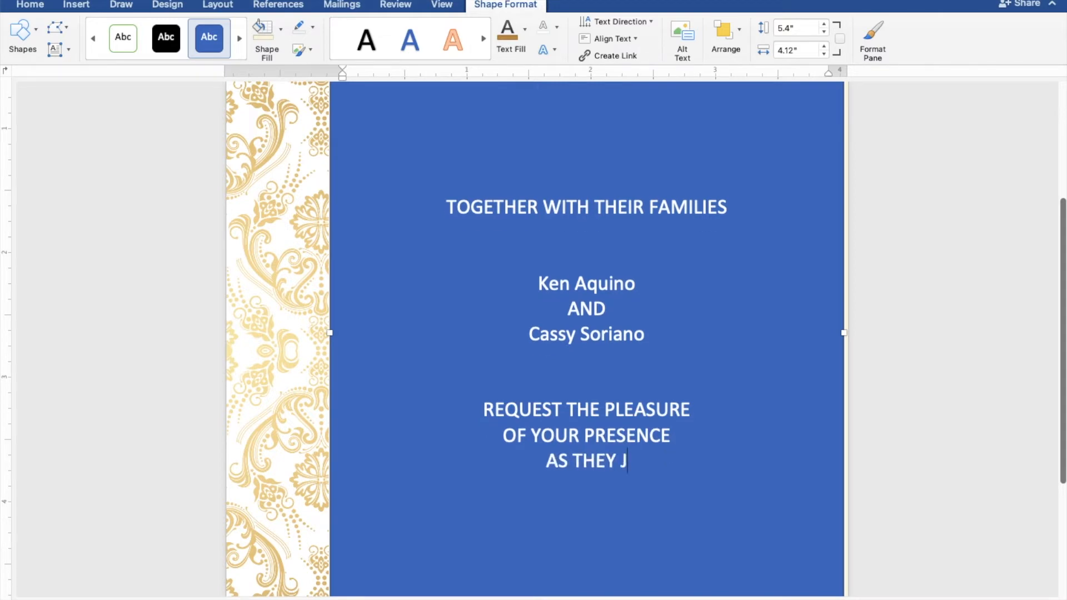
text(OYFULLY)
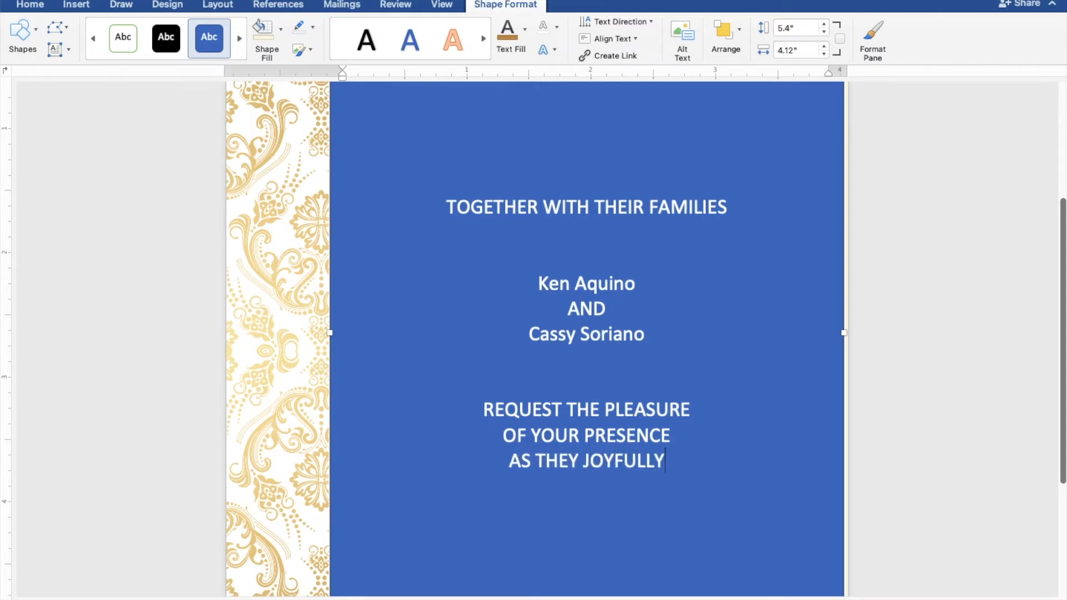
text( UNIT)
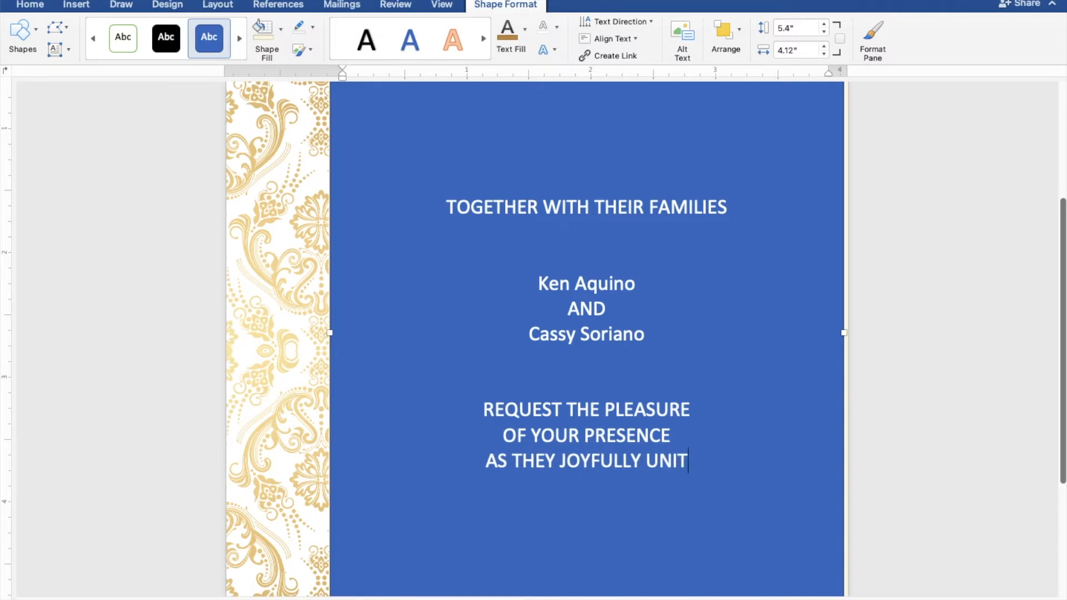
key(Return)
key(BackSpace)
text(E)
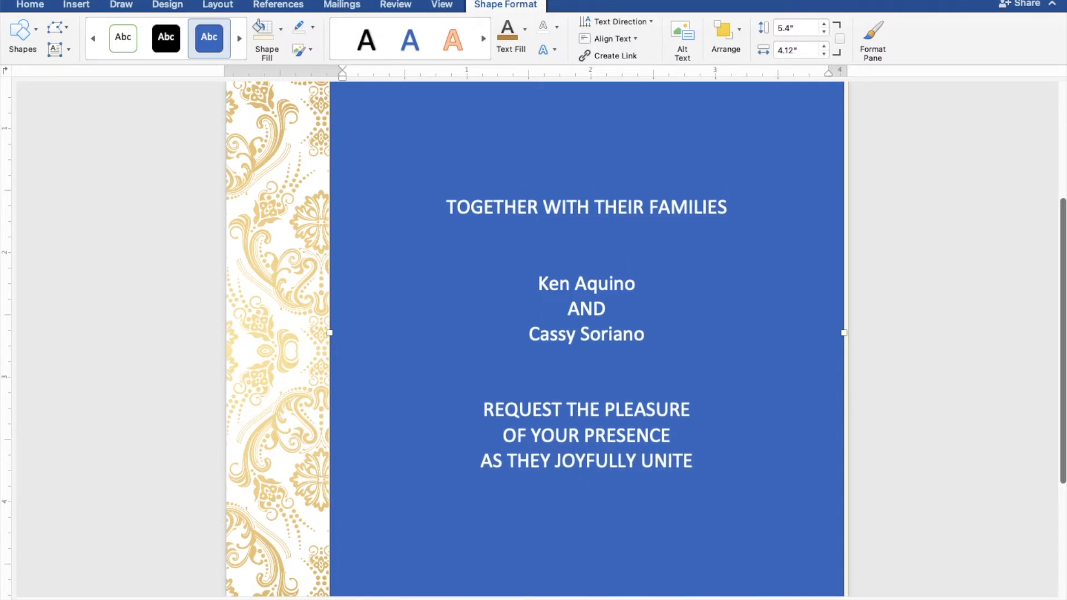
key(Return)
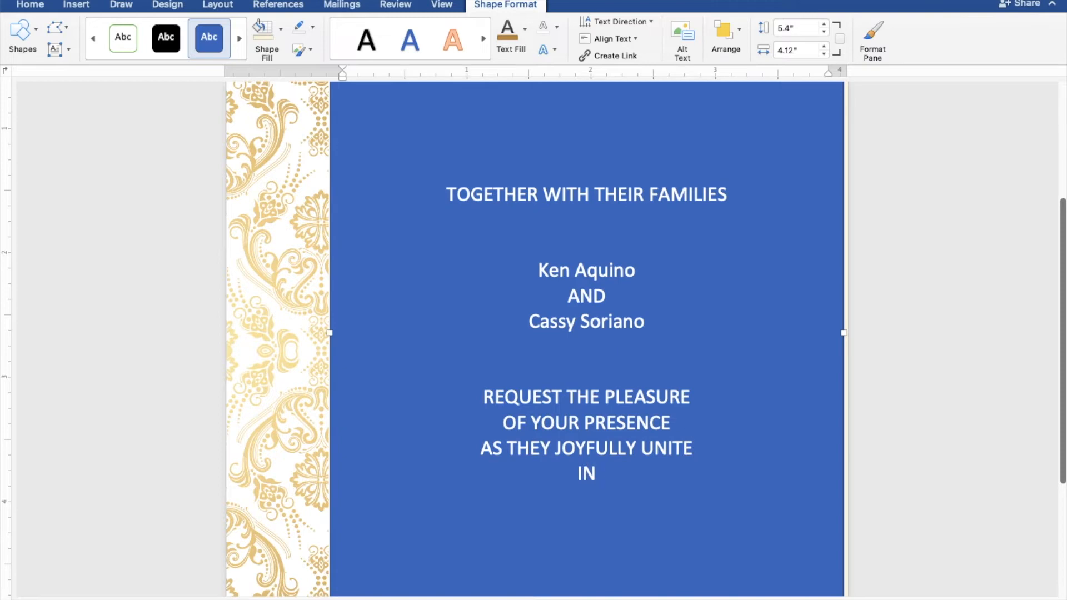
text(IN MARRIAGE)
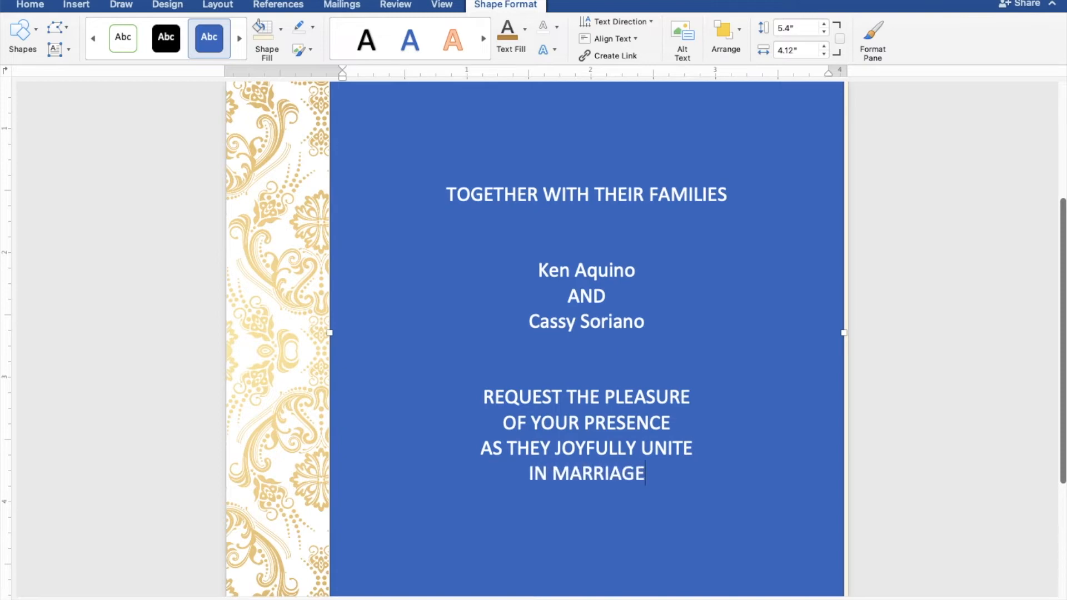
key(Return)
key(Return)
key(Return)
text(SUNDAY)
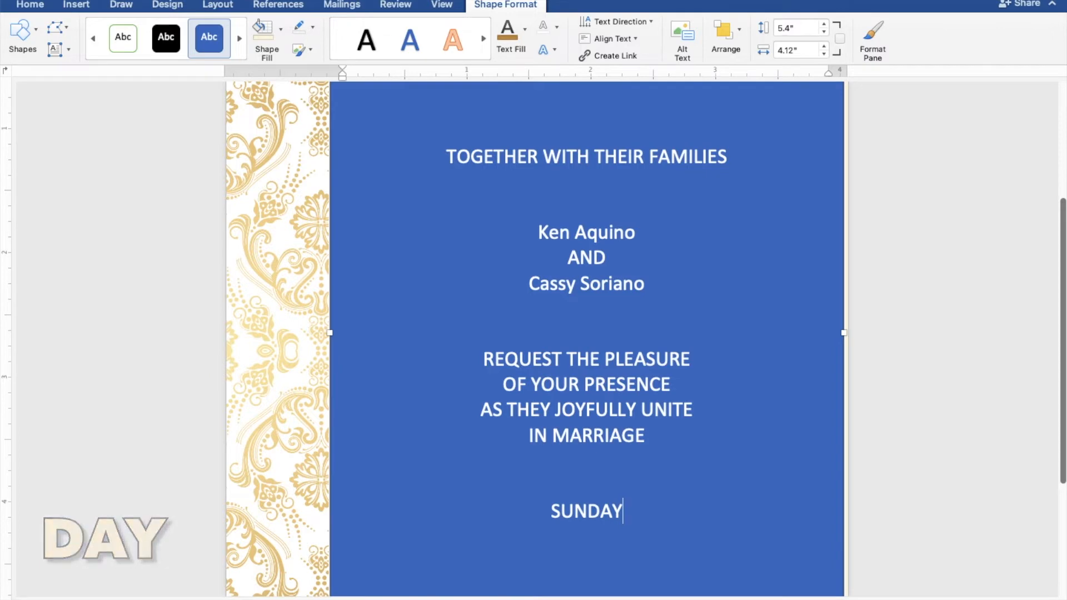
Add the lines JANUARY 30, 2022 and TEN O'CLOCK IN THE MORNING
key(Return)
text(J)
text(U)
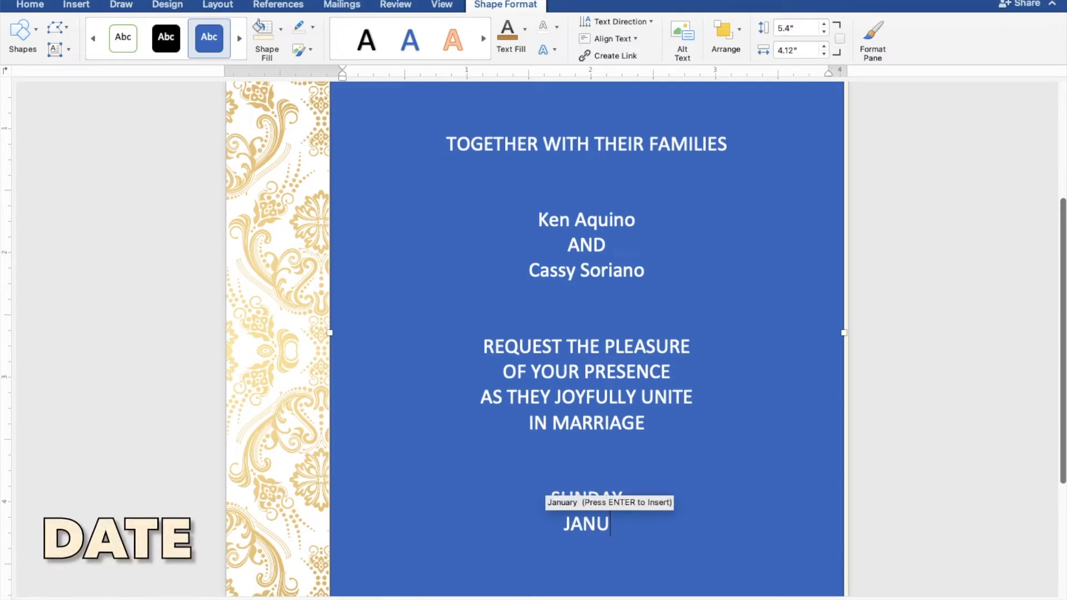
text(ARY )
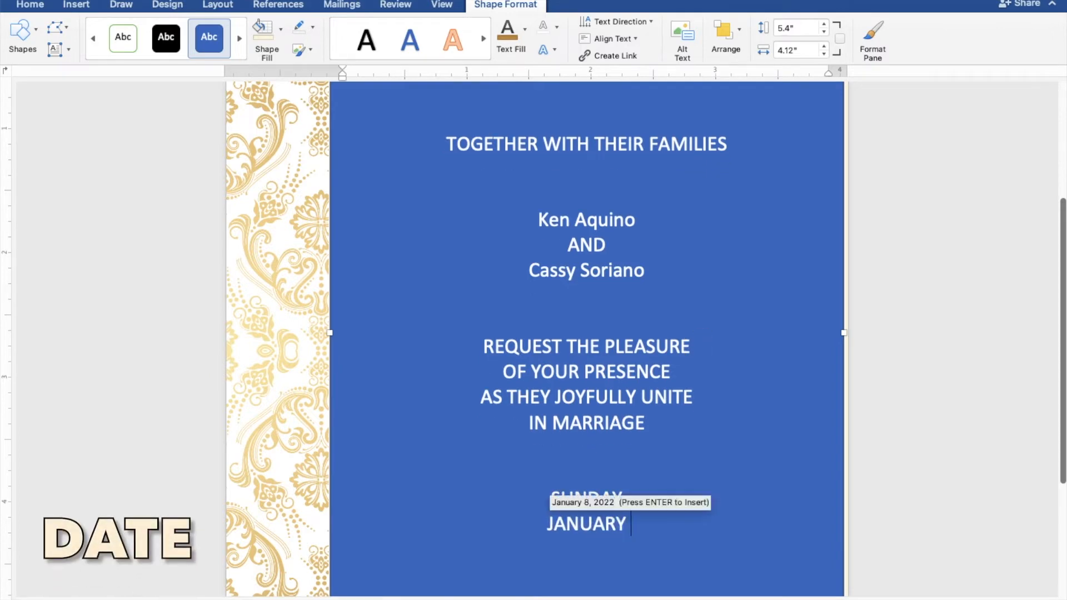
text(30, 2022)
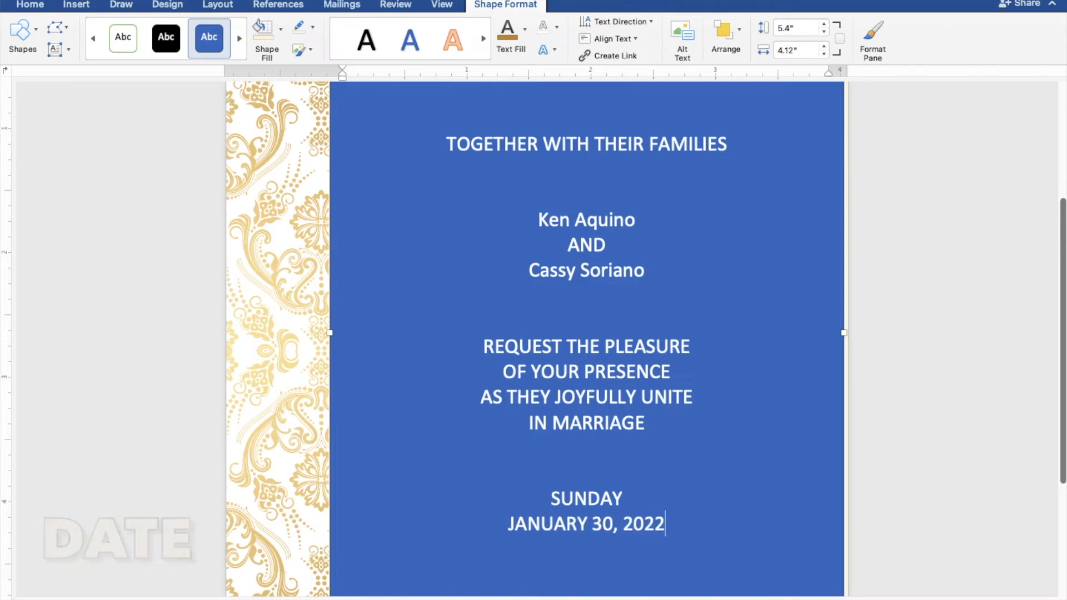
key(Return)
text(T)
text(EN O'CLOC)
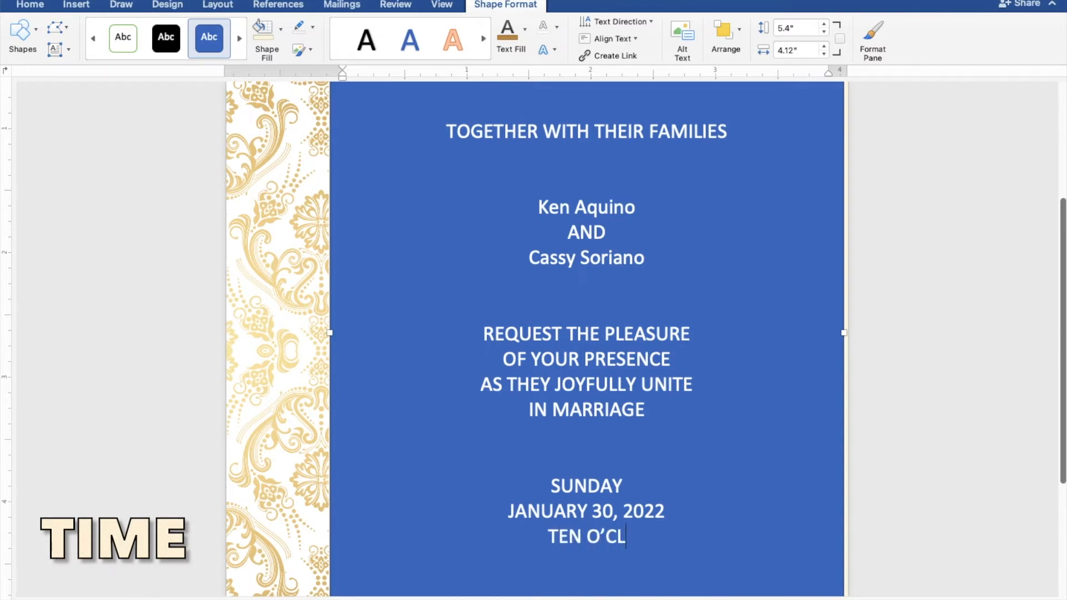
text(K IN )
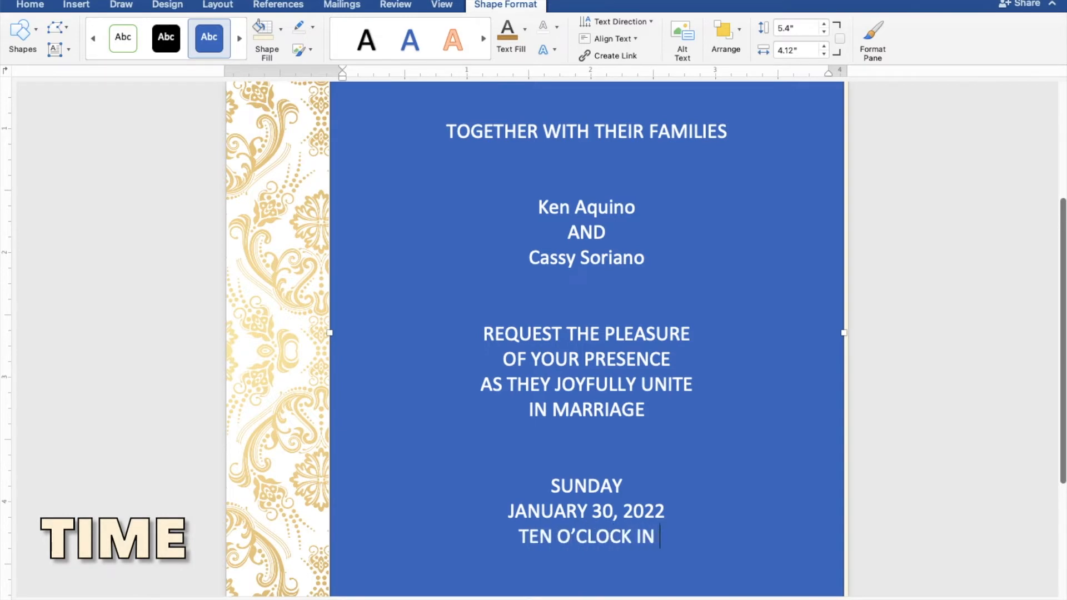
text(THE MORNING)
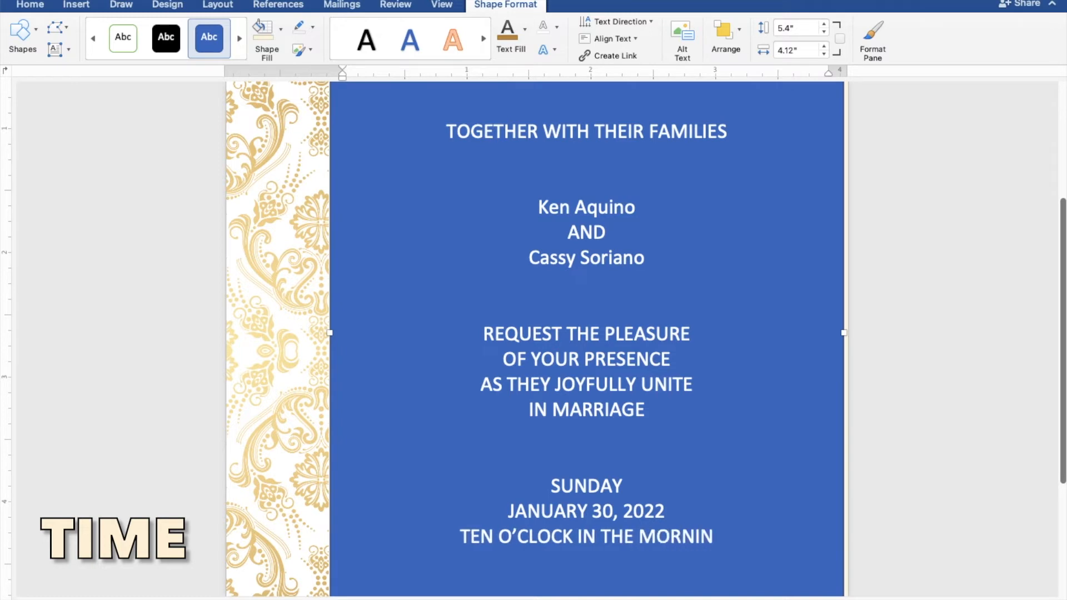
key(Return)
Add ST. THOMAS AQUINAS PARISH CHURCH, MANGALDAN PANGASINAN and RECEPTION TO FOLLOW, then select the text
text(ST. THOMAS AQUINAS PARISH CHRUC)
key(BackSpace)
key(BackSpace)
key(BackSpace)
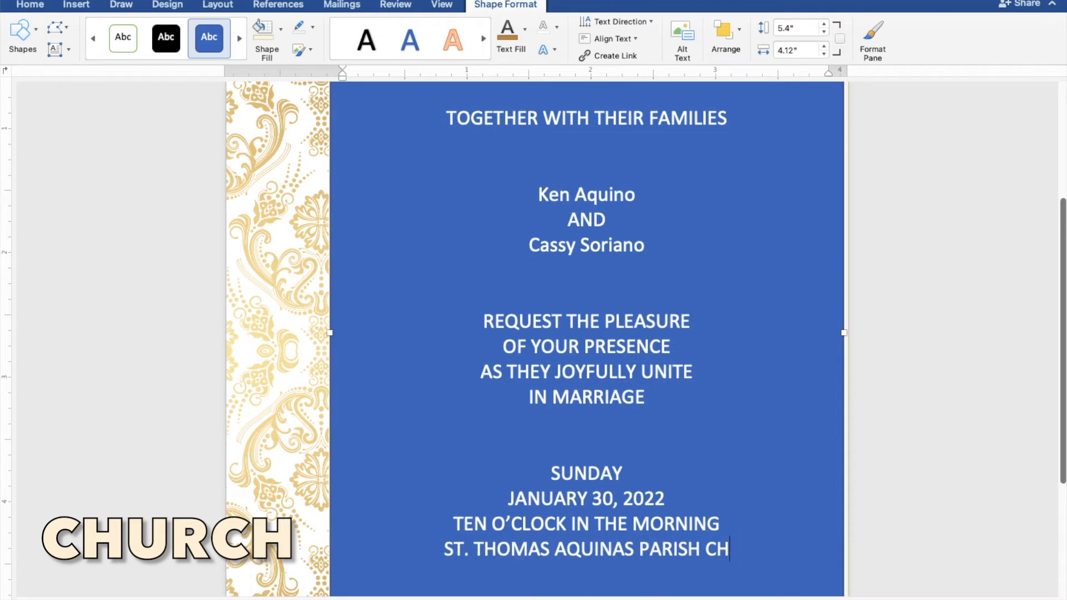
text(URCH)
key(Return)
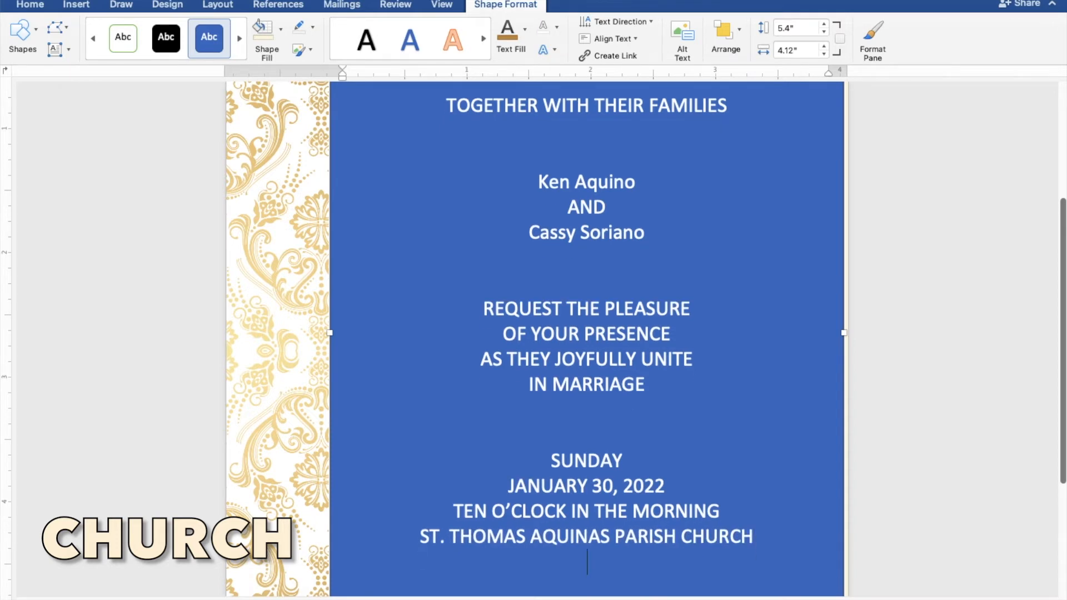
text(MANGAL)
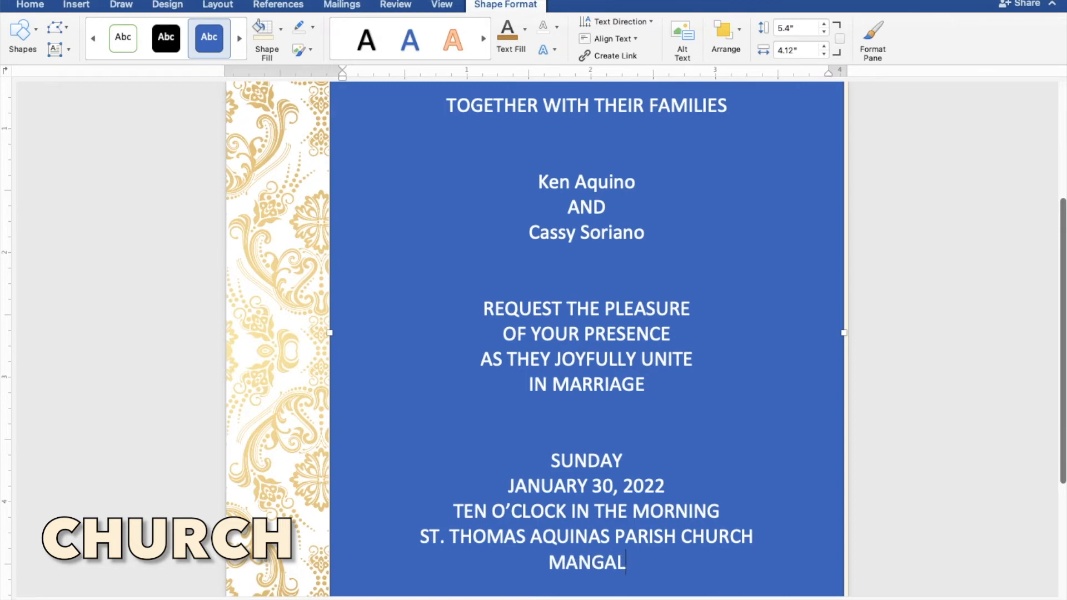
text(DAN)
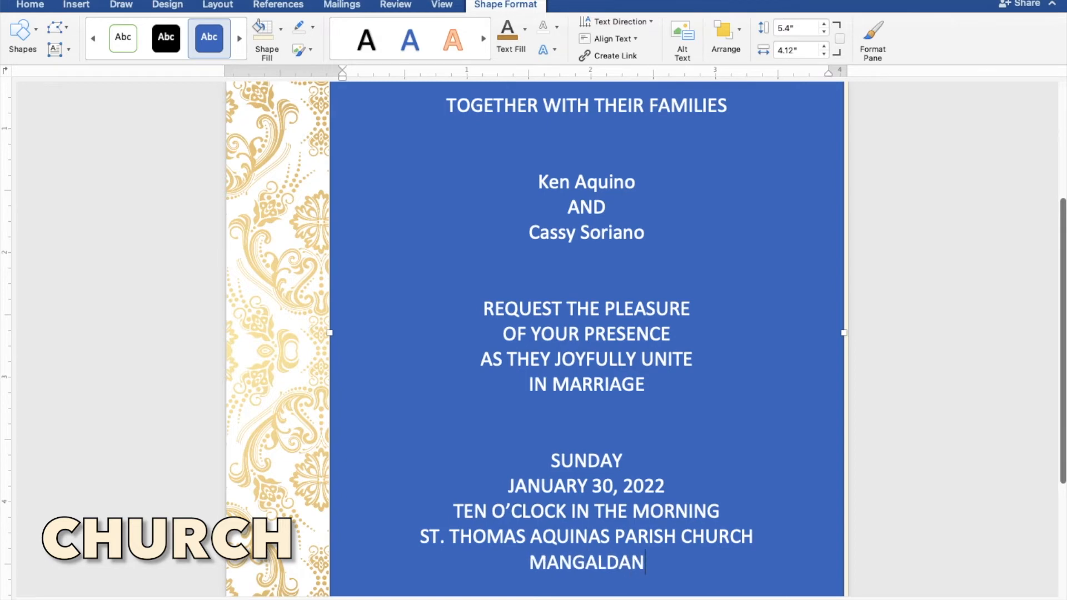
text( PANGASINAN)
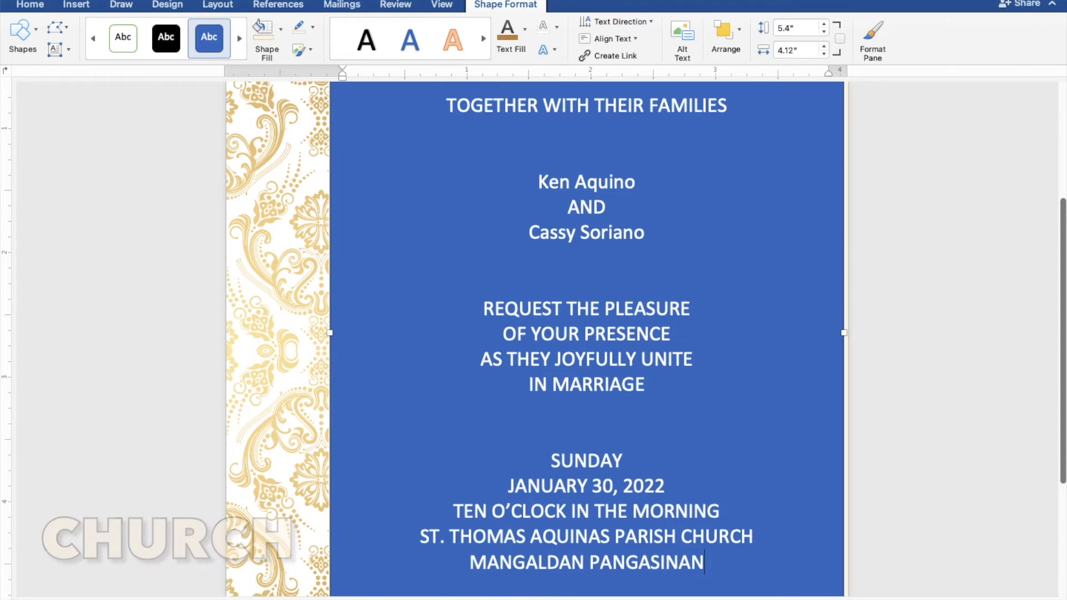
key(Return)
key(Return)
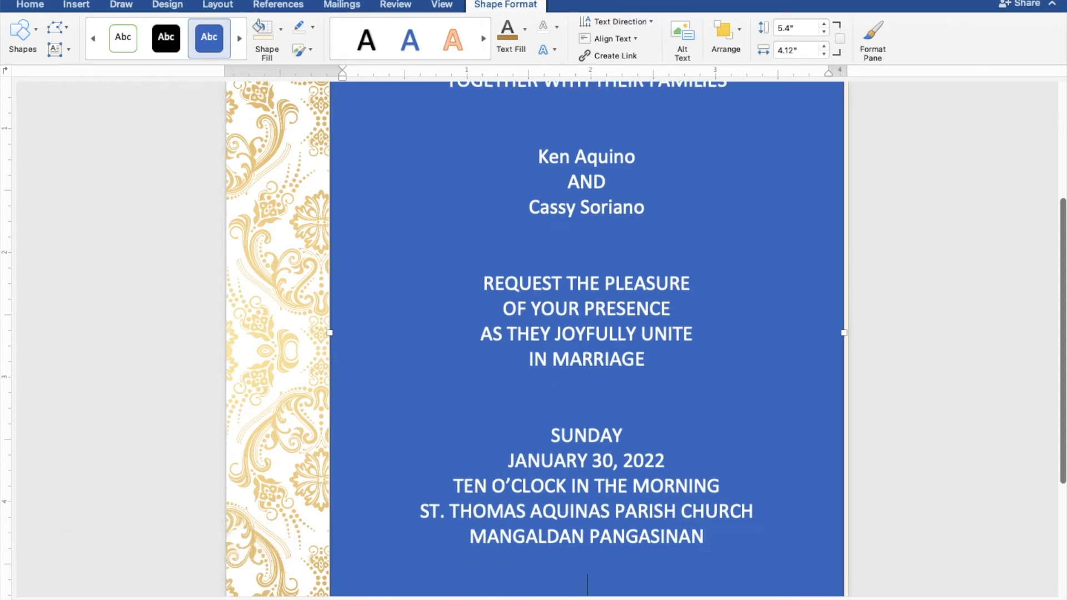
text(RECEP)
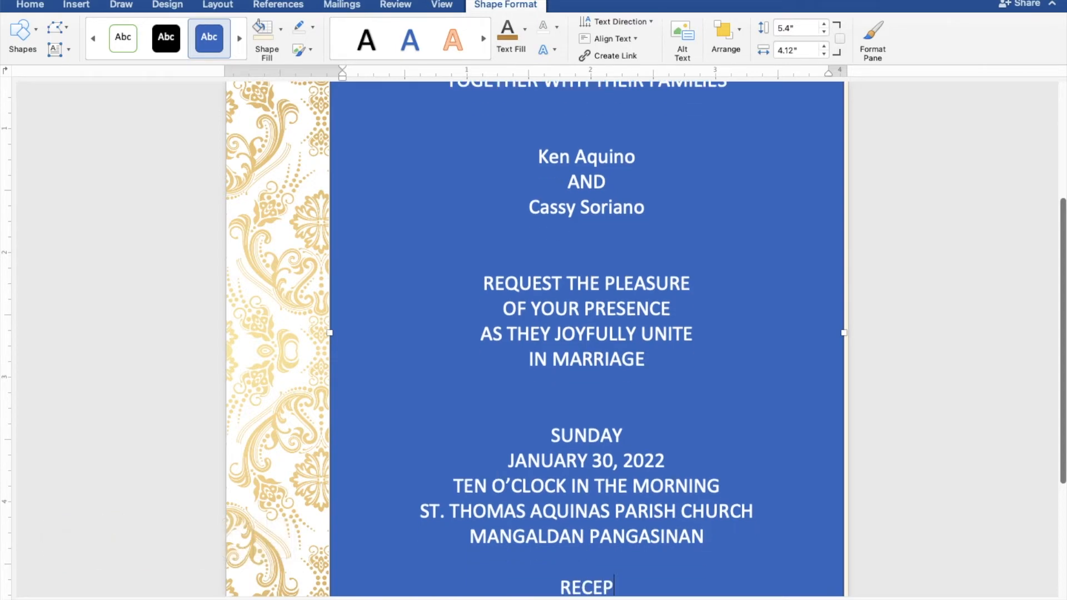
text(TION TO)
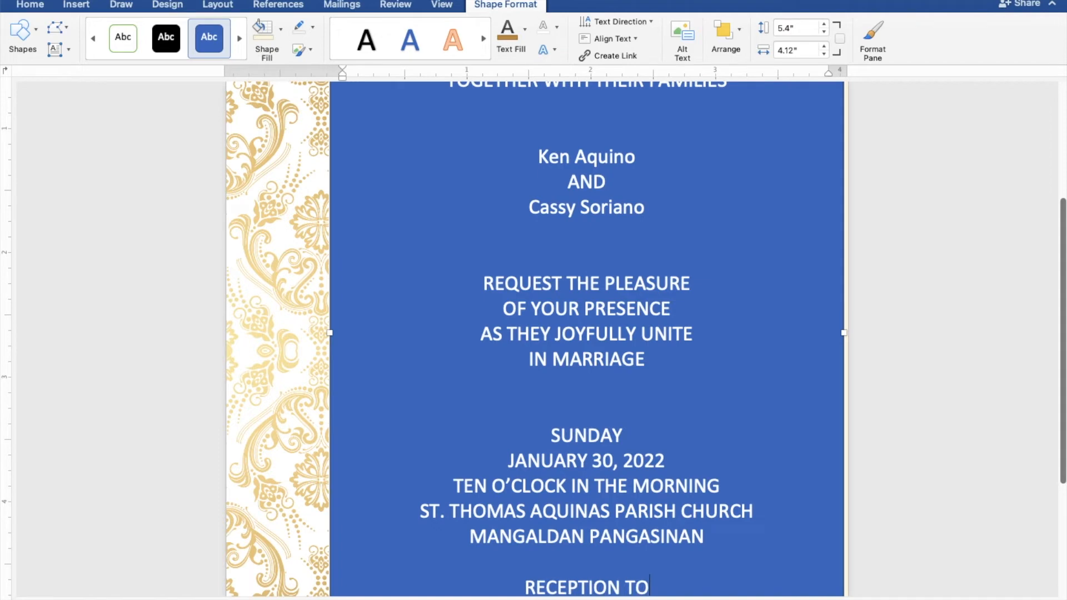
text( FOLLOW)
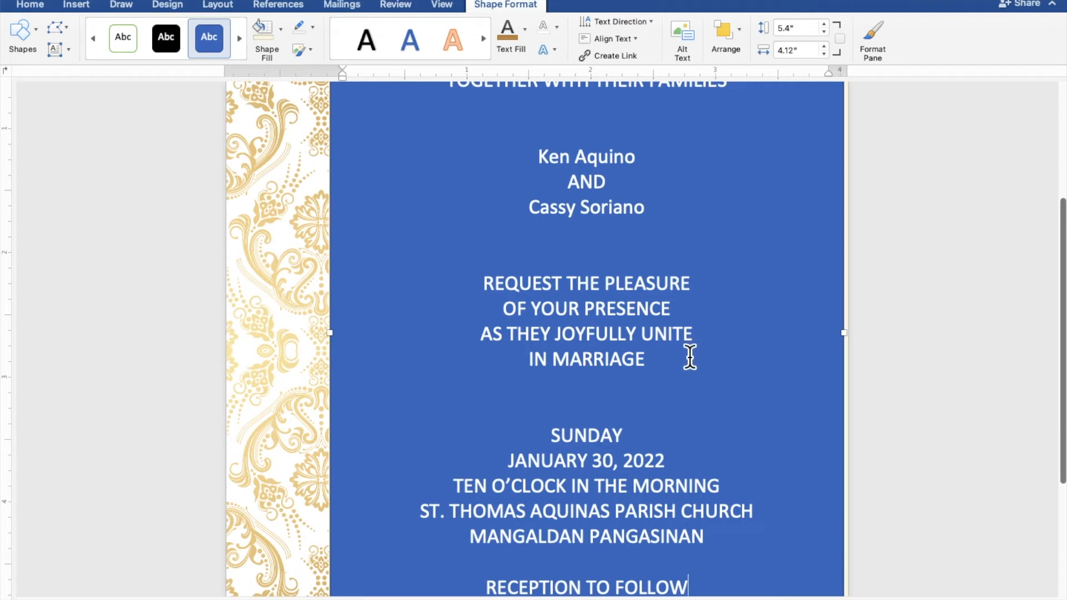
drag(704, 588, 437, 95)
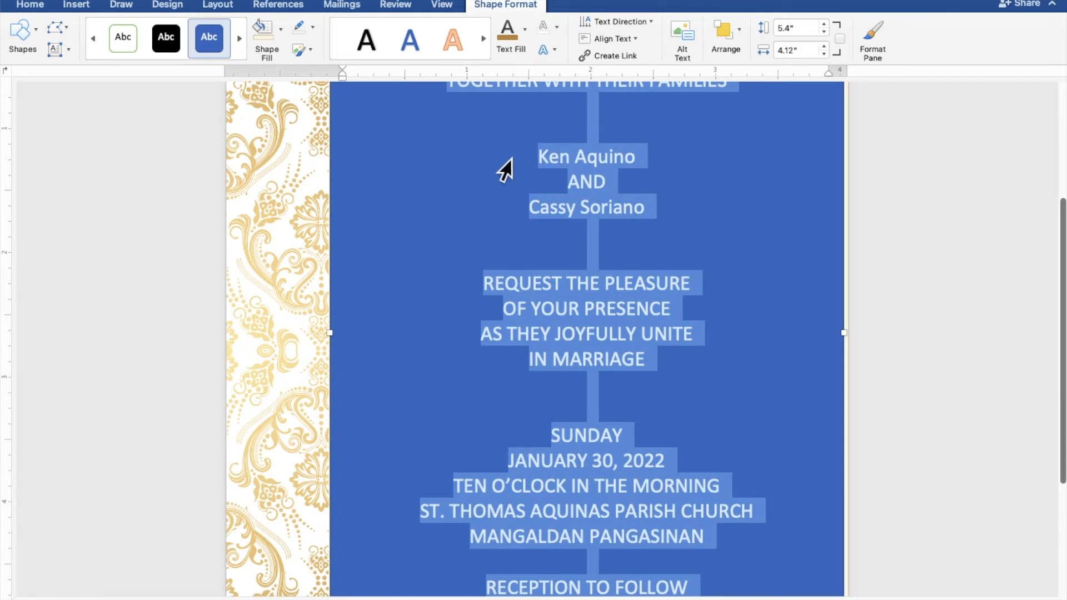
Remove the text box's blue fill and outline and recolour the invitation text brown-gold
scroll(480, 160, down, 5)
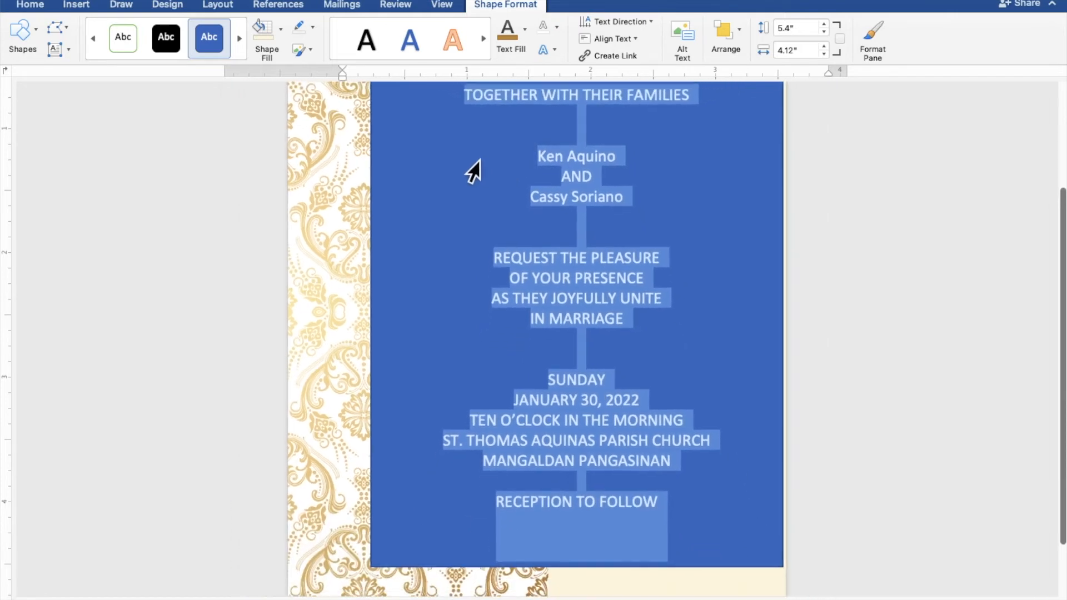
scroll(474, 171, down, 3)
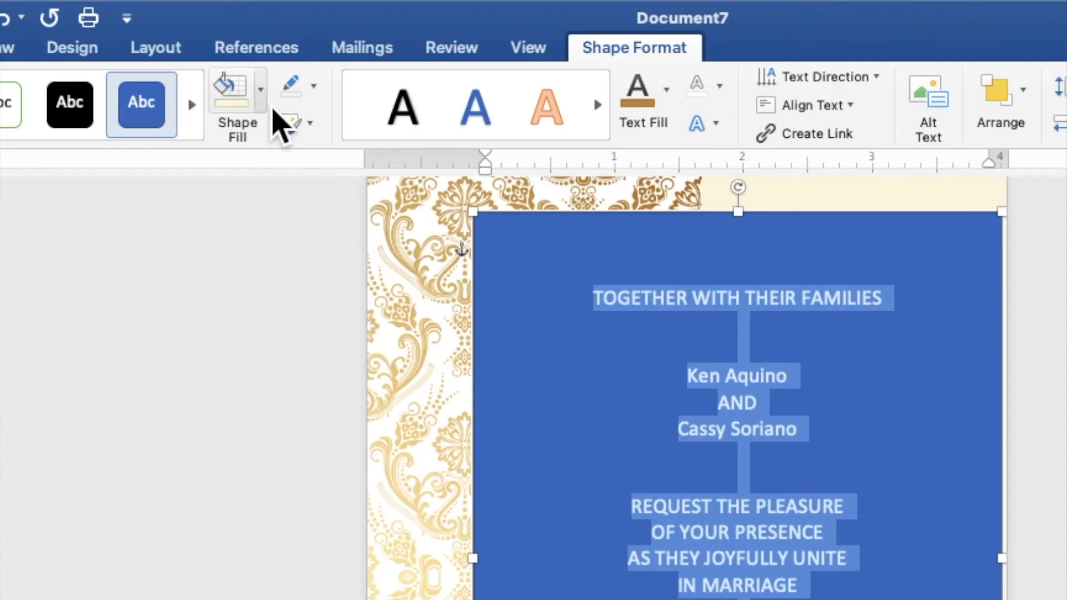
click(282, 30)
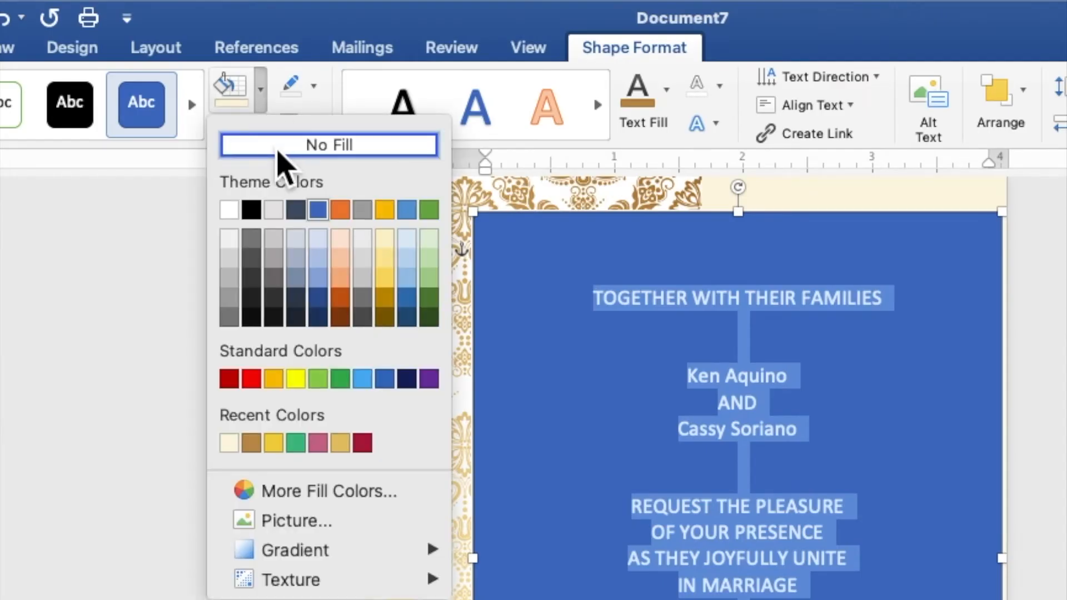
click(278, 145)
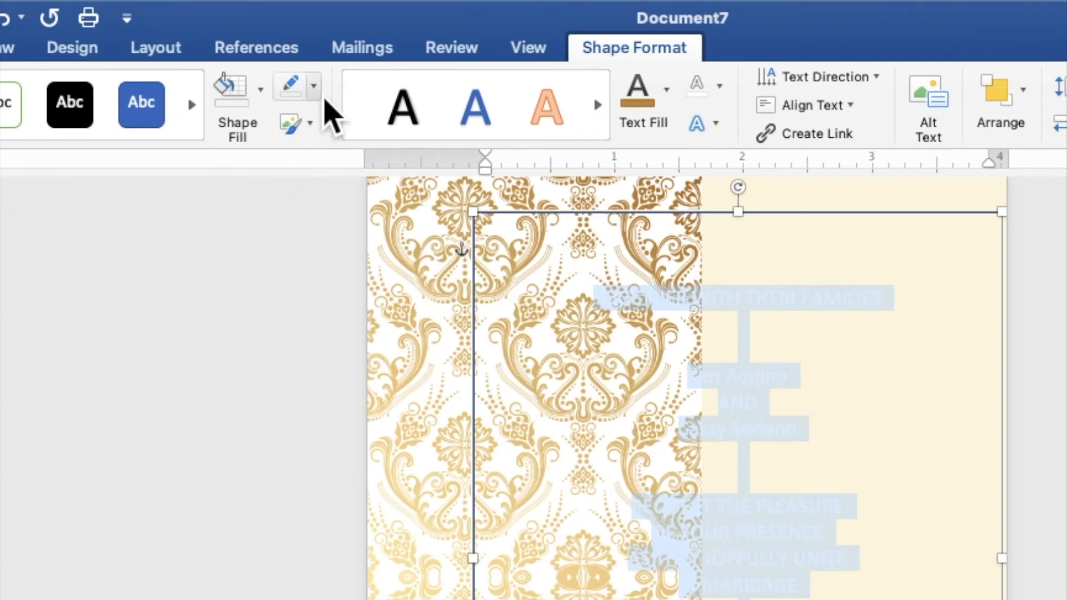
click(322, 93)
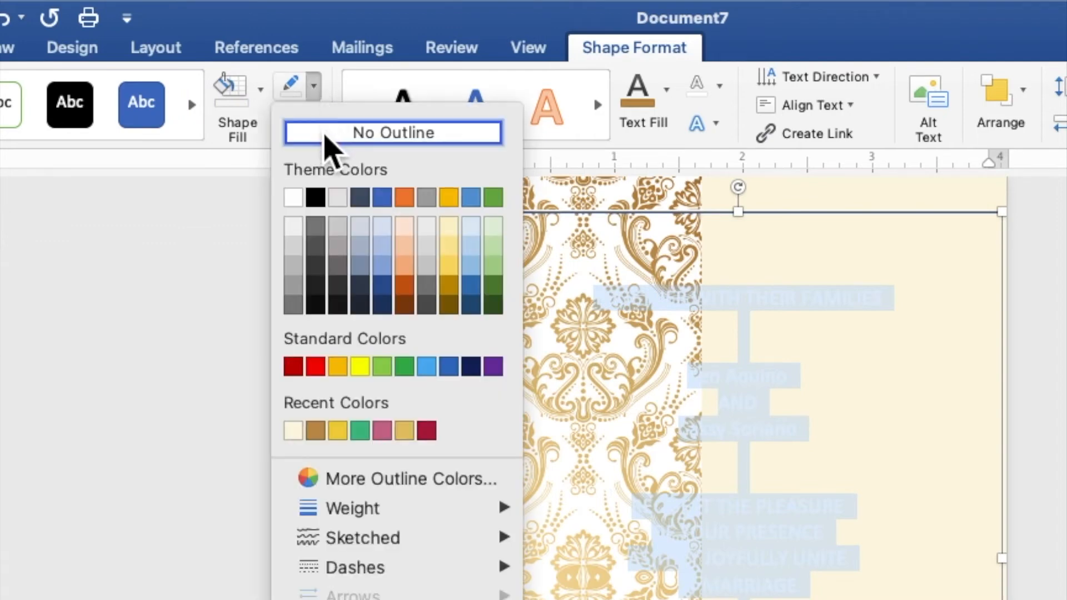
click(326, 136)
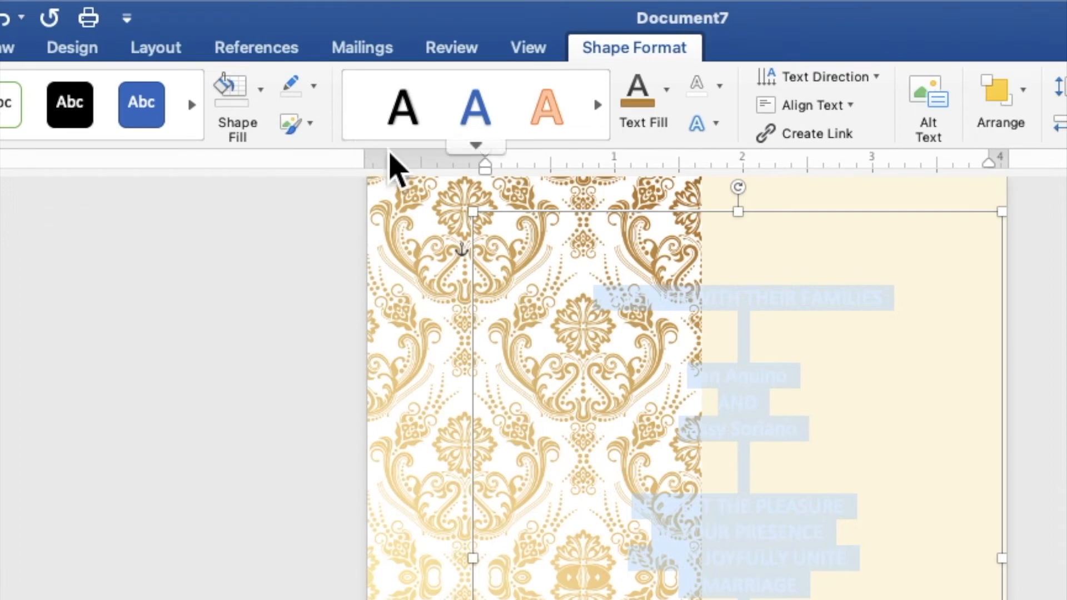
click(669, 107)
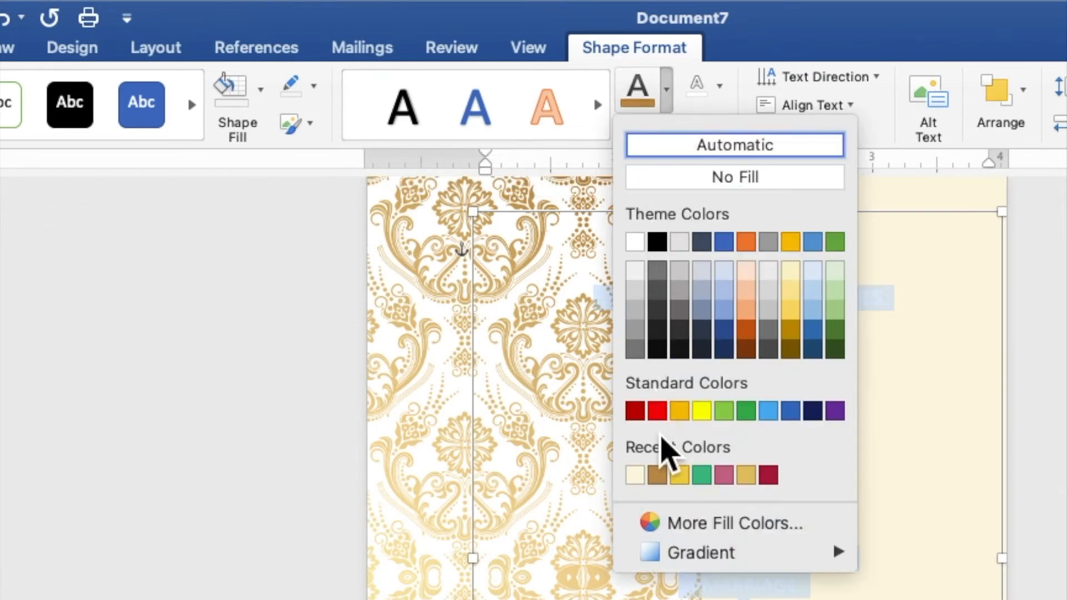
click(661, 482)
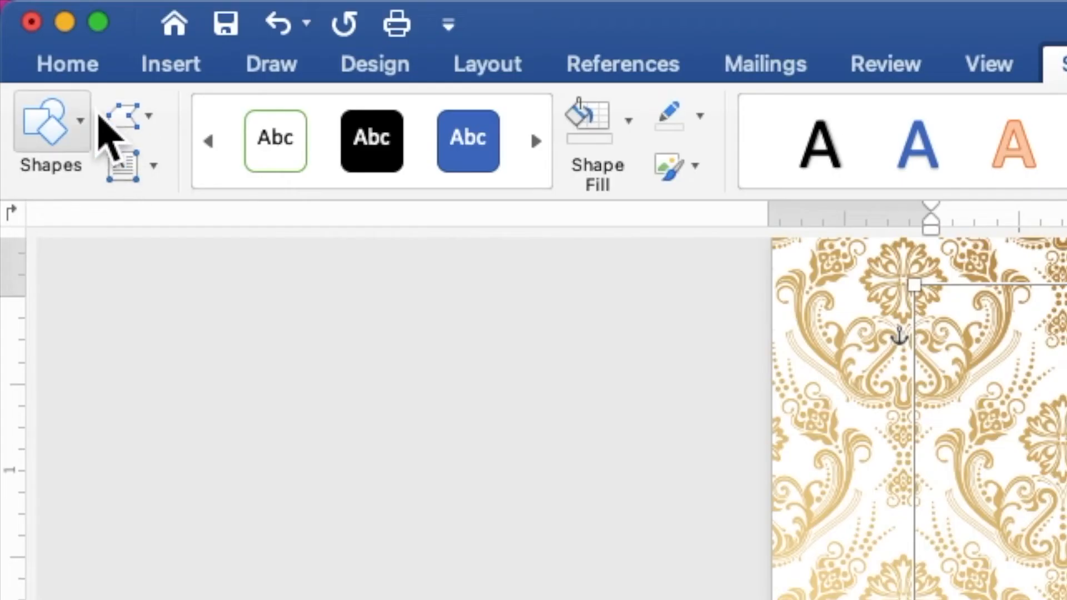
Format the invitation wording as Times New Roman at 9 pt
click(76, 78)
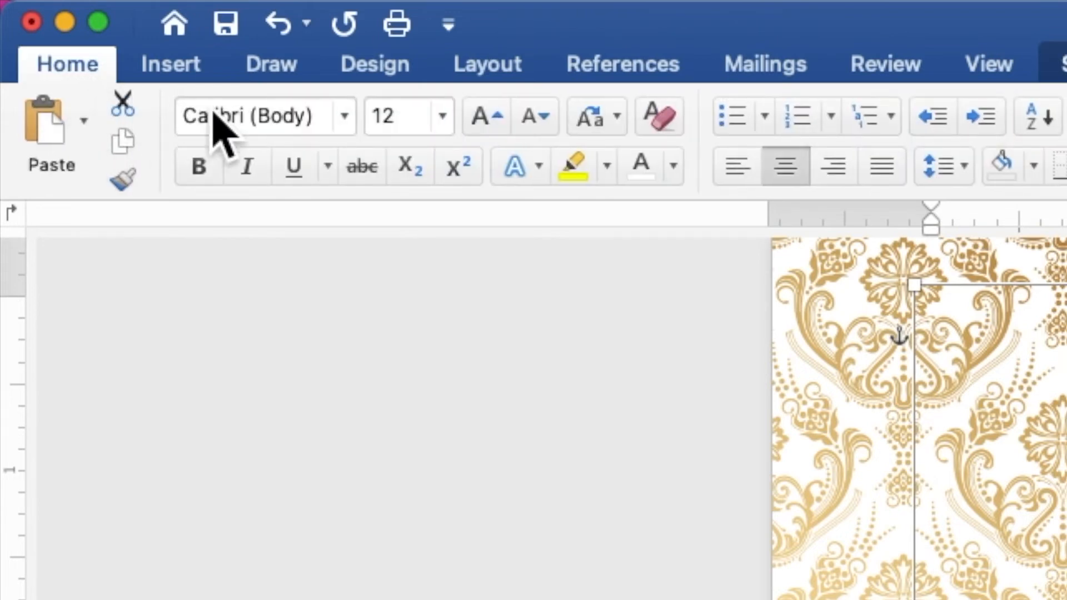
click(345, 117)
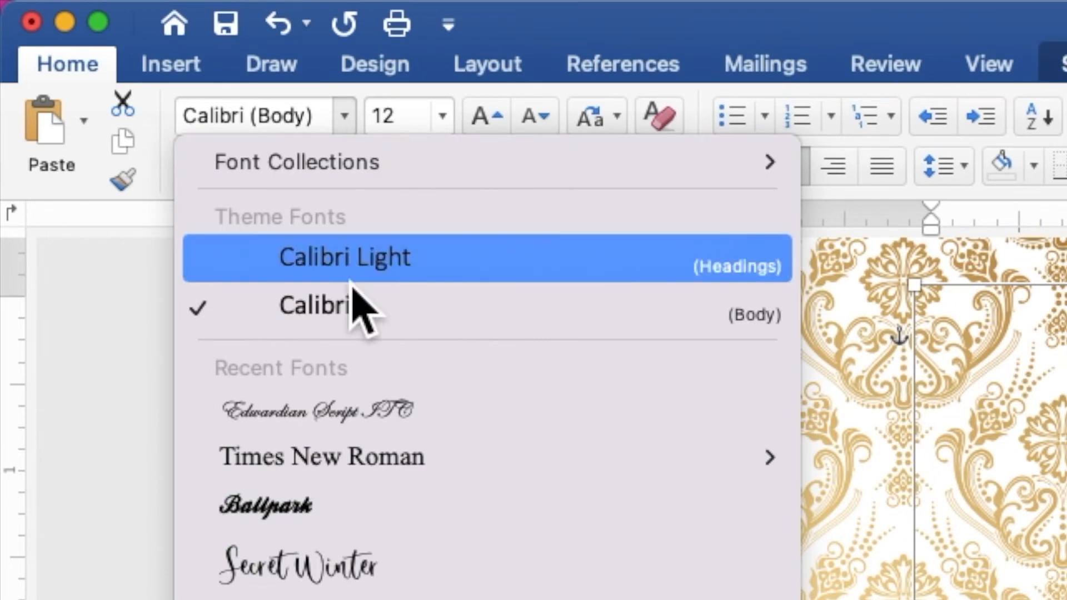
click(350, 474)
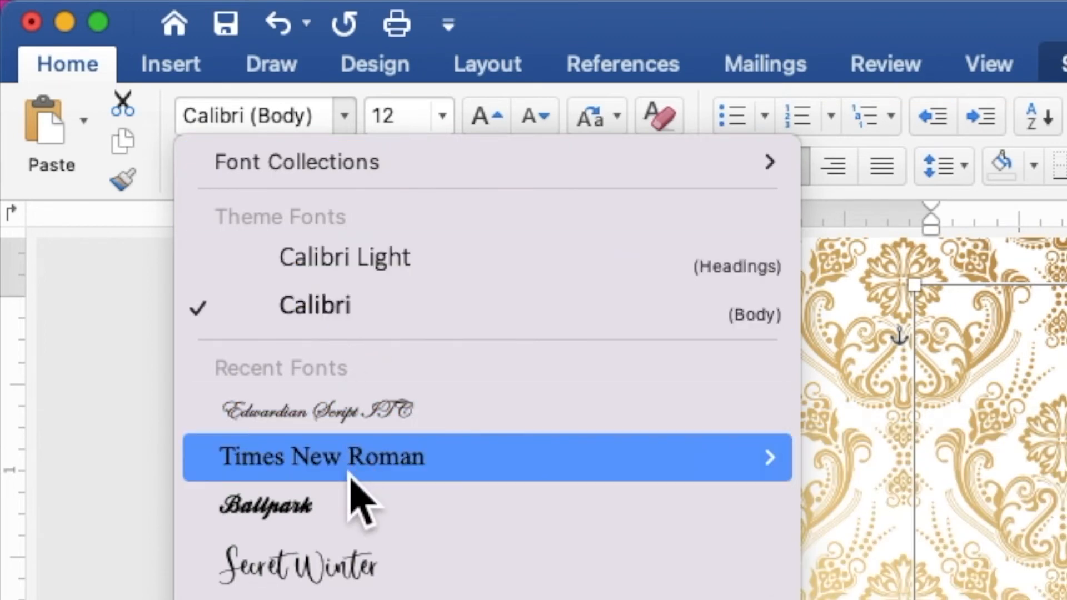
click(450, 129)
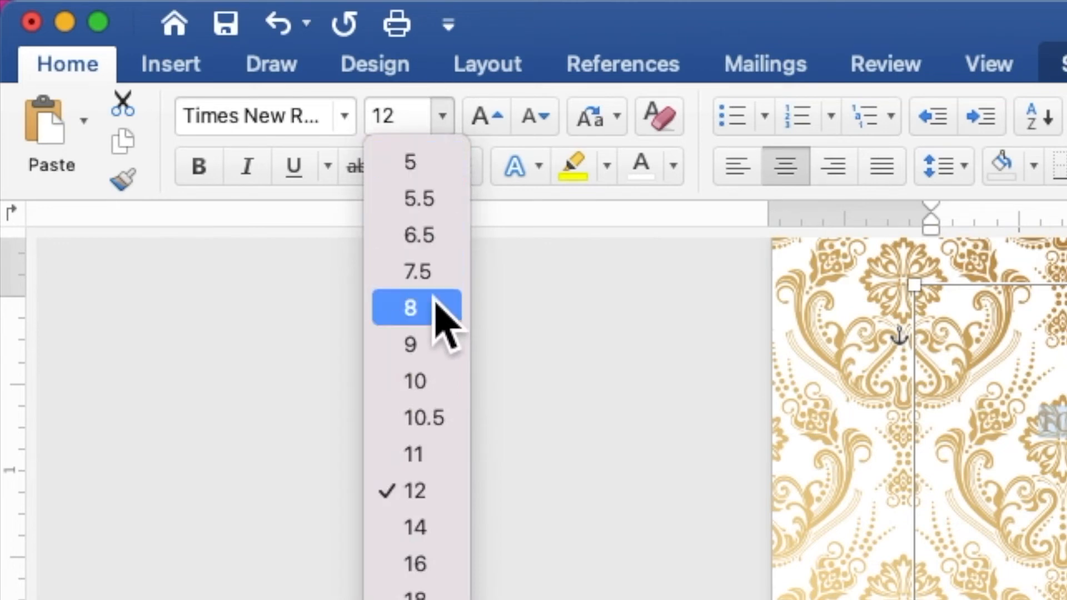
click(448, 356)
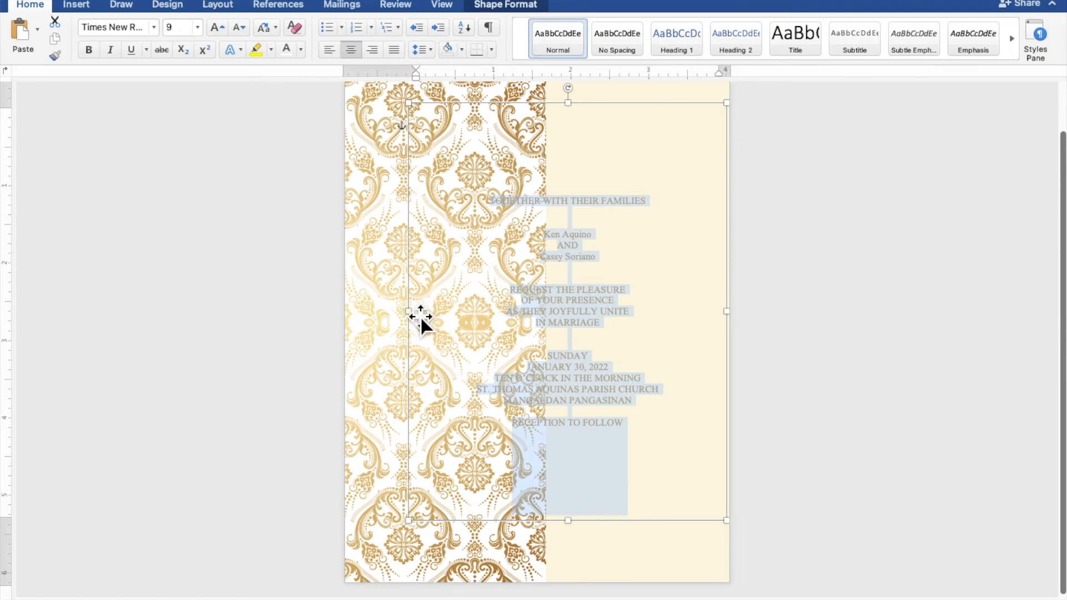
Narrow the text box and nudge the damask strip two steps to the left
drag(419, 322, 542, 336)
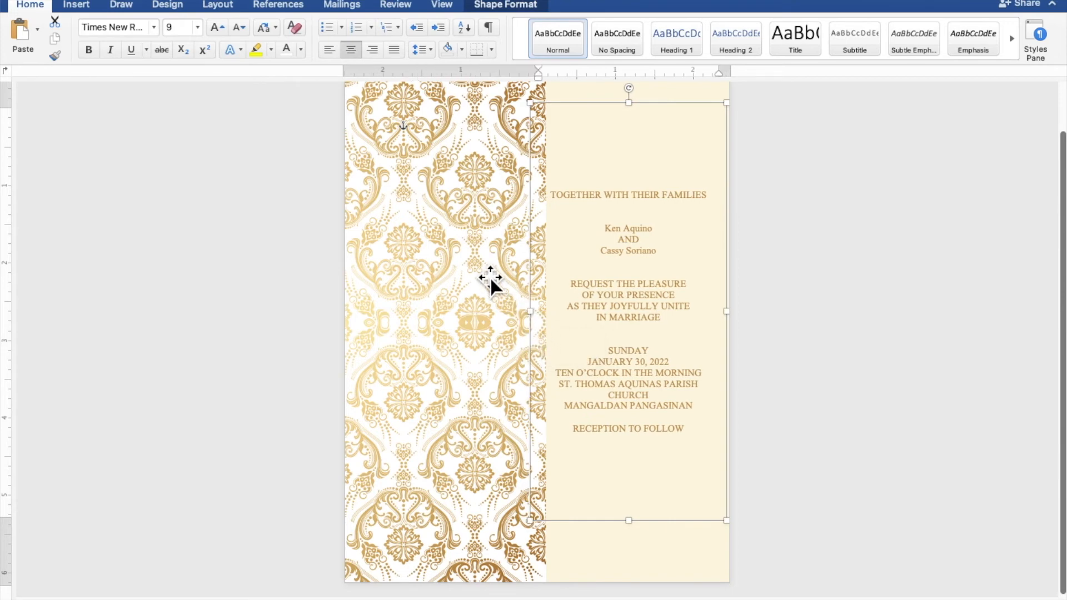
click(476, 264)
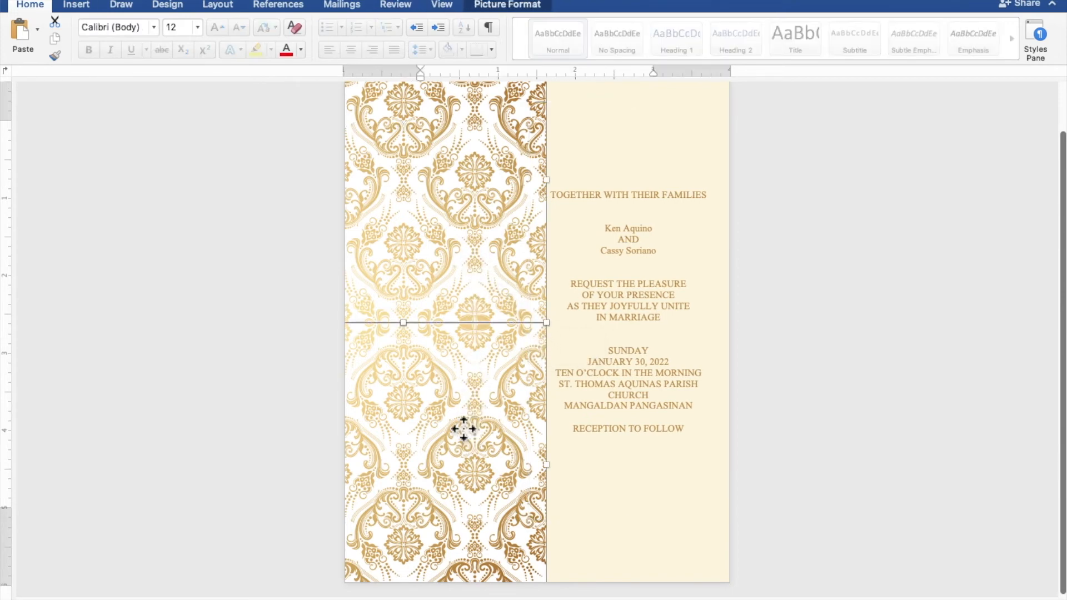
key(Left)
key(Left)
key(Left)
key(Left)
key(Left)
key(Left)
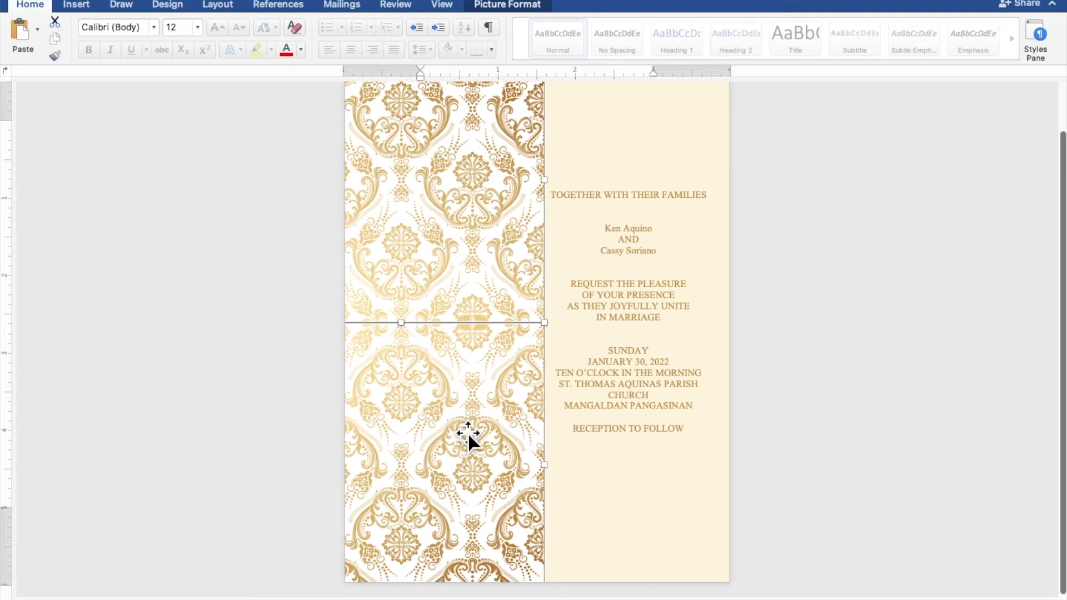
key(Left)
key(Left)
key(Left)
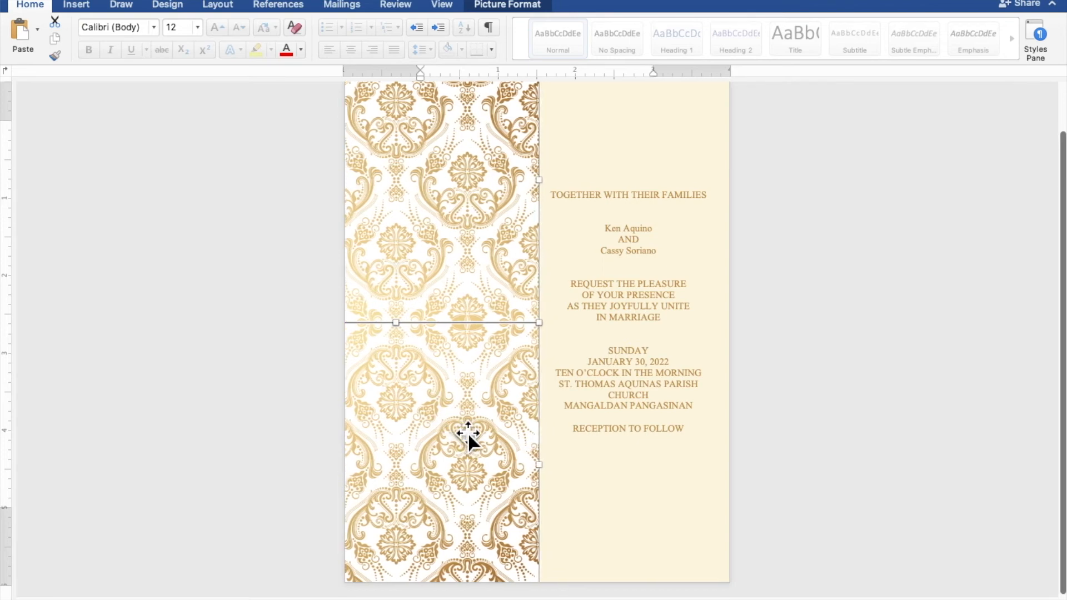
Refit the text box beside the damask strip and select both of the couple's names
click(594, 384)
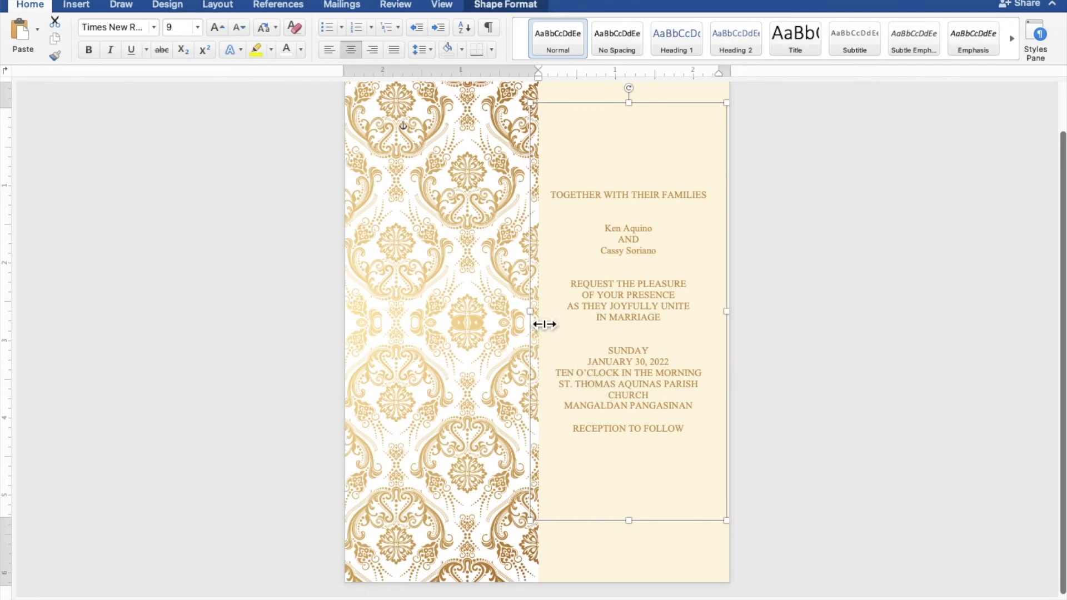
drag(544, 323, 536, 324)
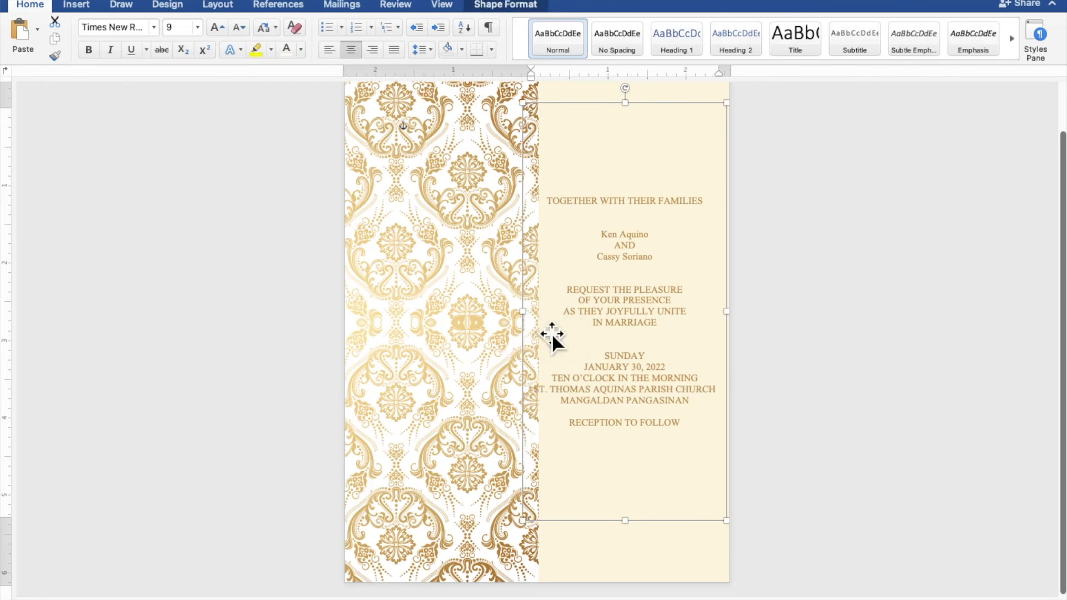
drag(631, 392, 639, 394)
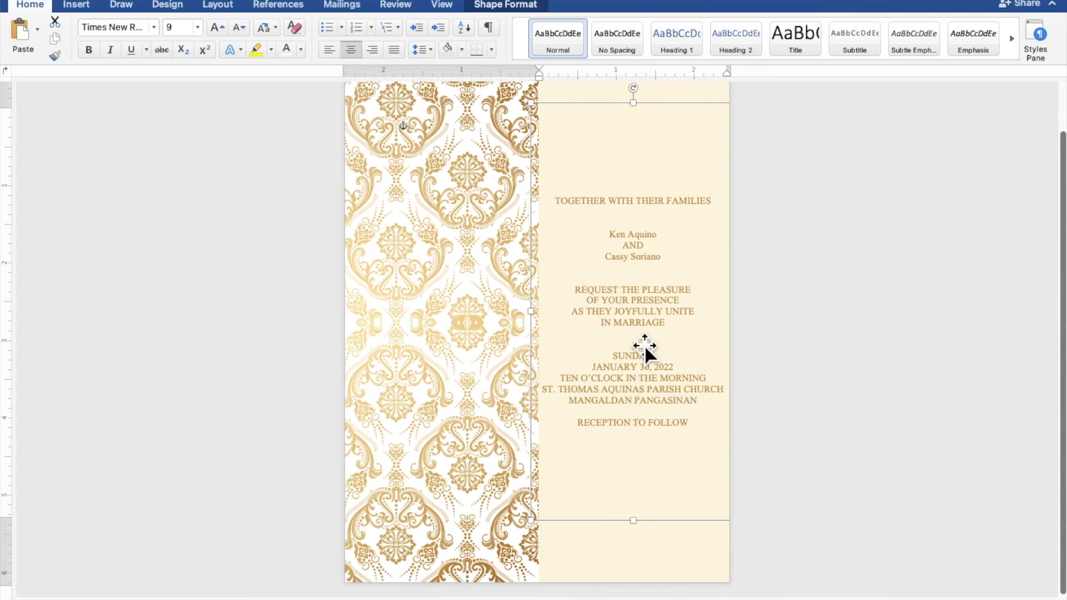
drag(674, 242, 617, 240)
drag(646, 266, 621, 265)
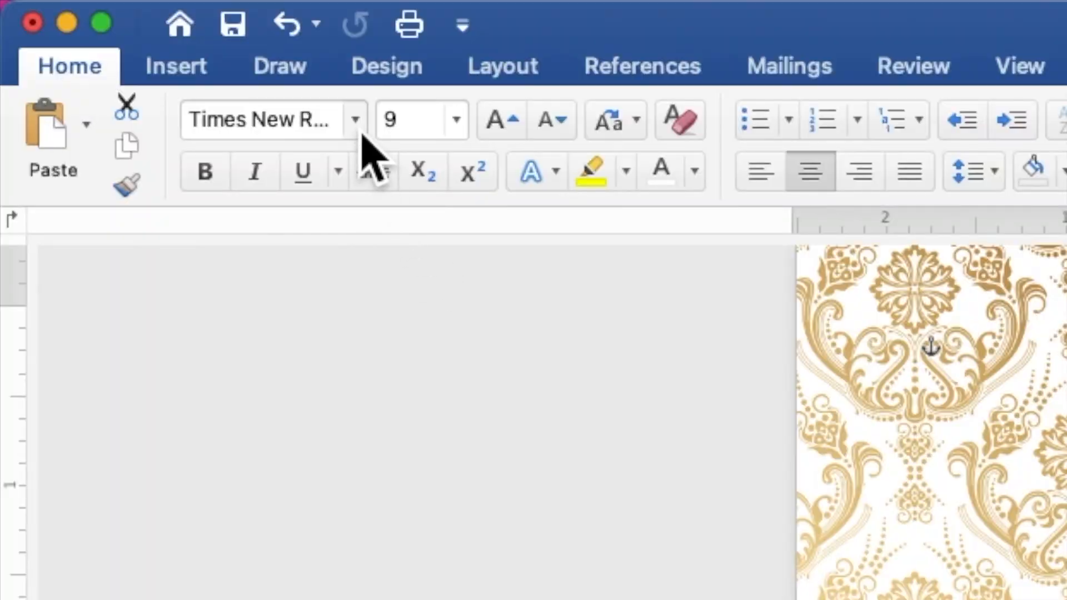
Set the couple's names to Edwardian Script ITC at 35 pt
click(154, 29)
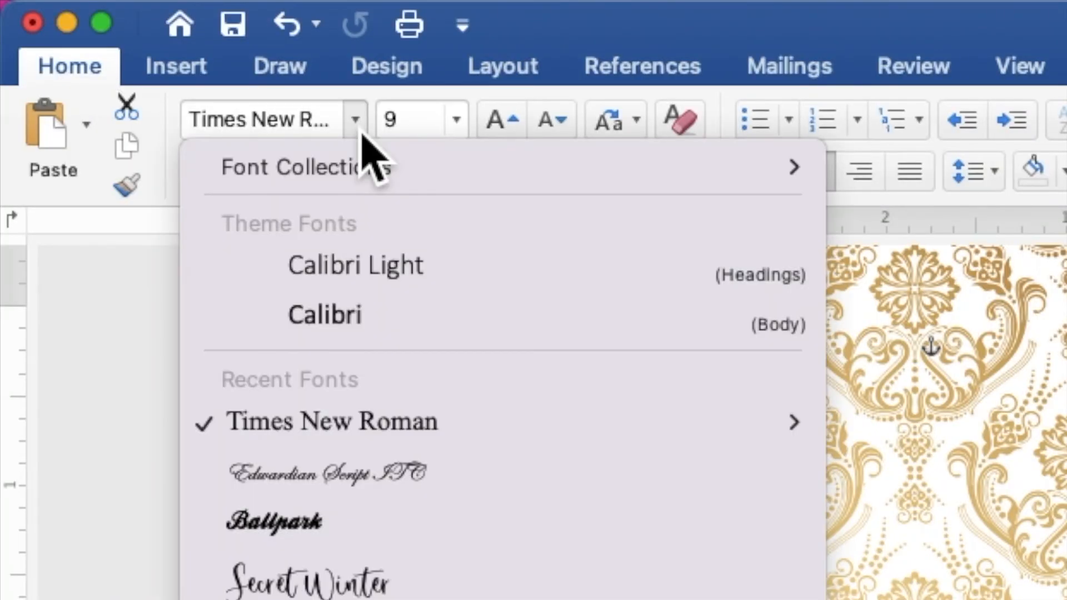
click(343, 473)
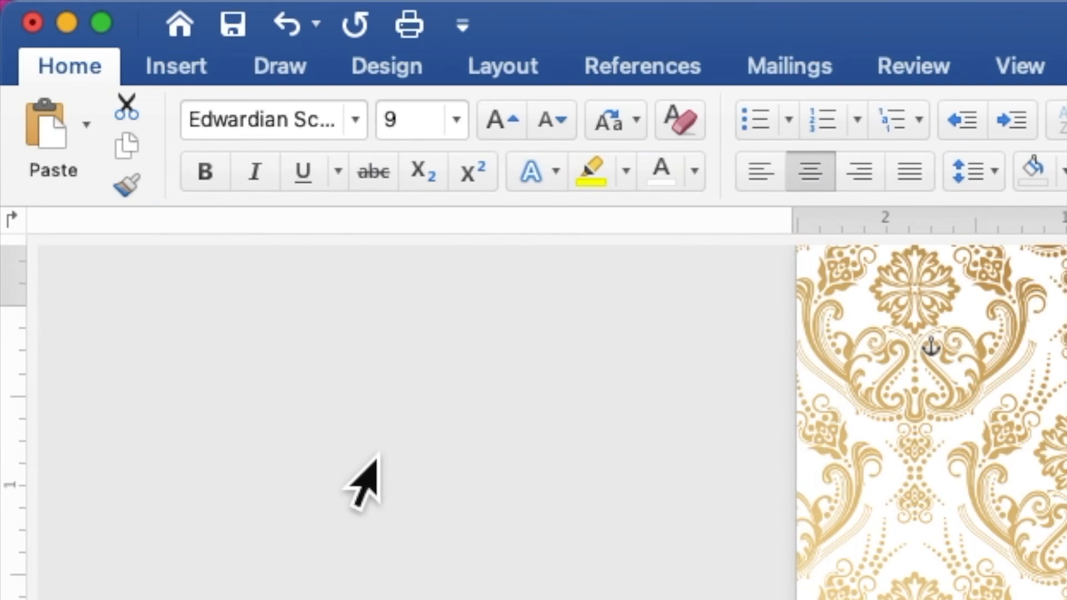
drag(430, 134, 388, 137)
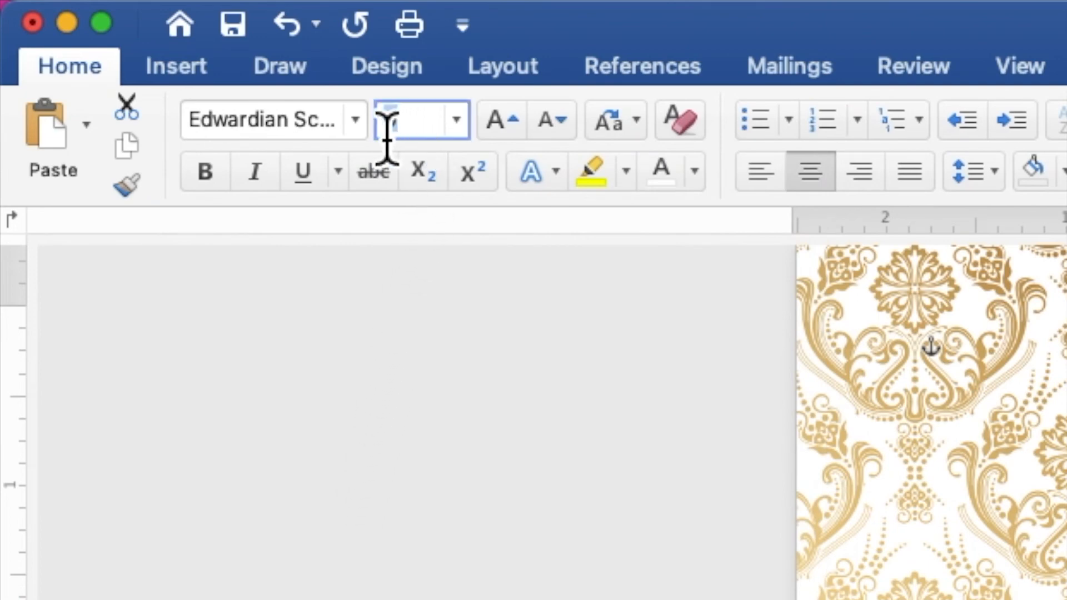
text(35)
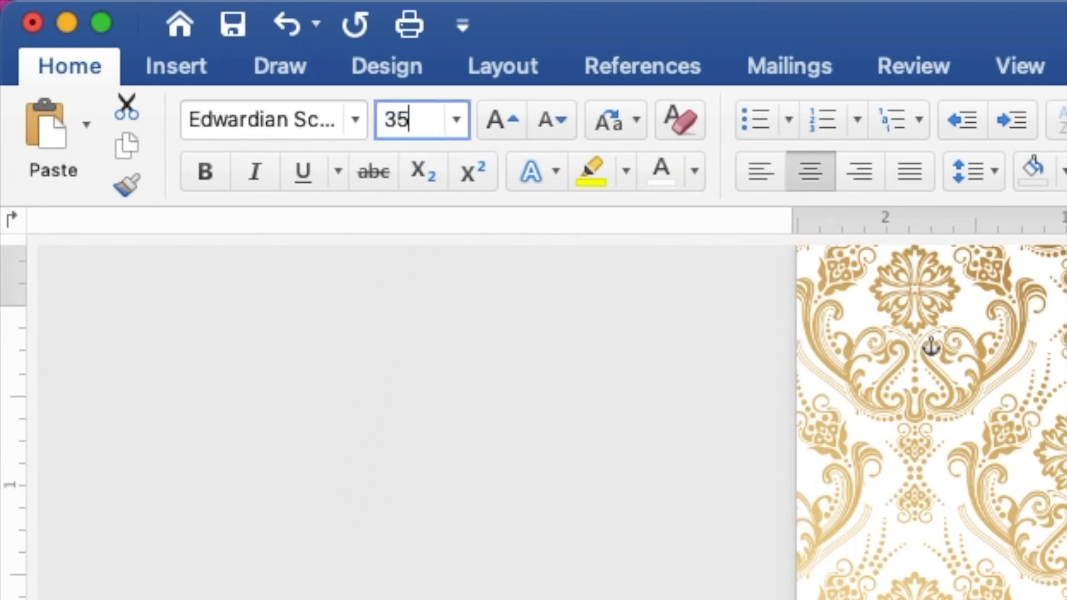
key(Return)
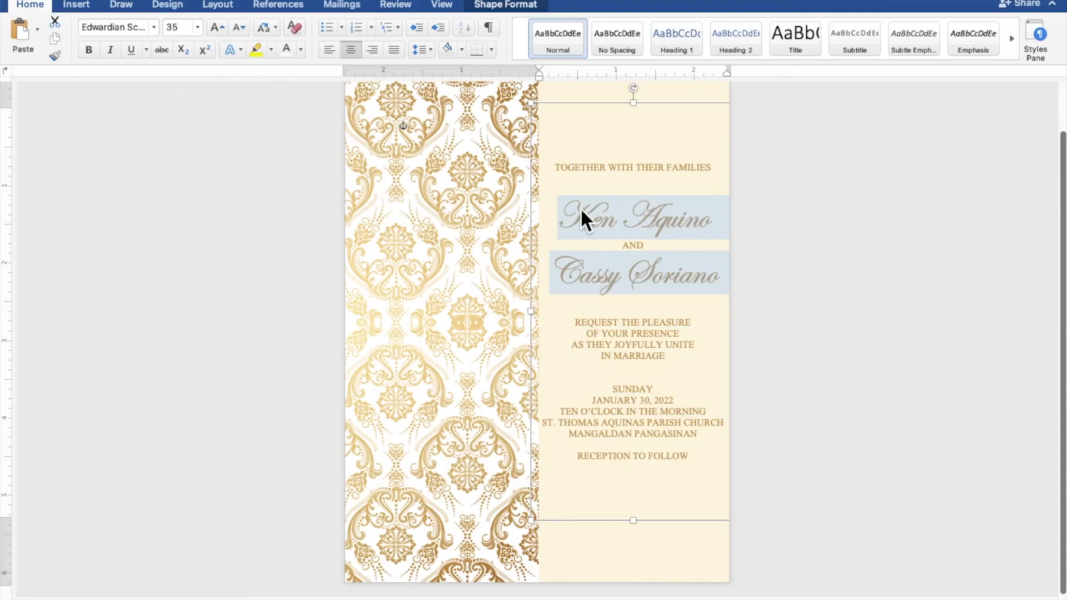
click(654, 186)
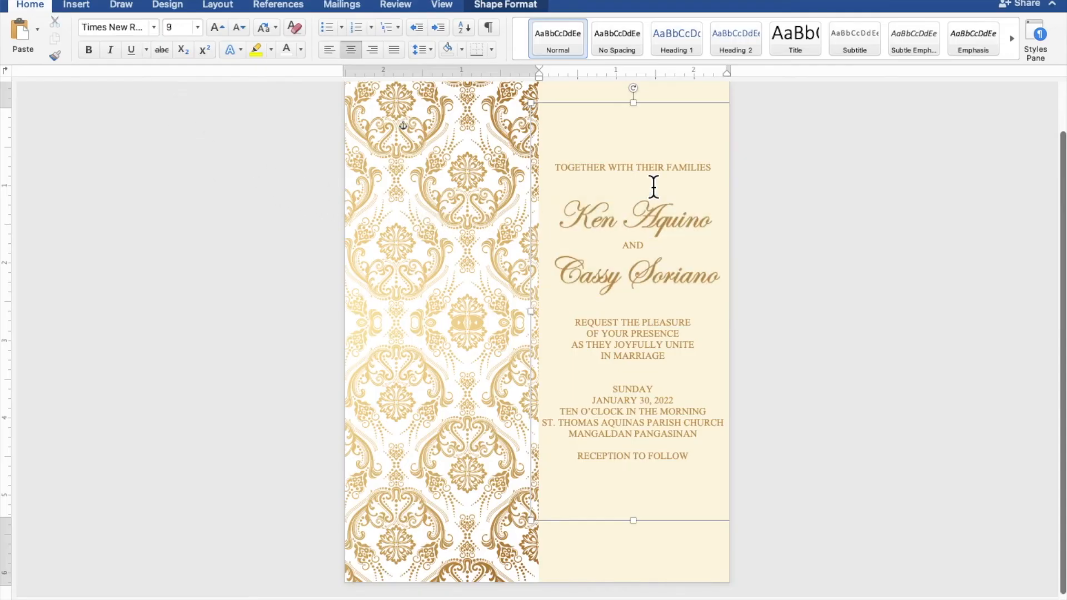
Add blank lines after the opening line and above REQUEST THE PLEASURE, SUNDAY and RECEPTION TO FOLLOW
key(Return)
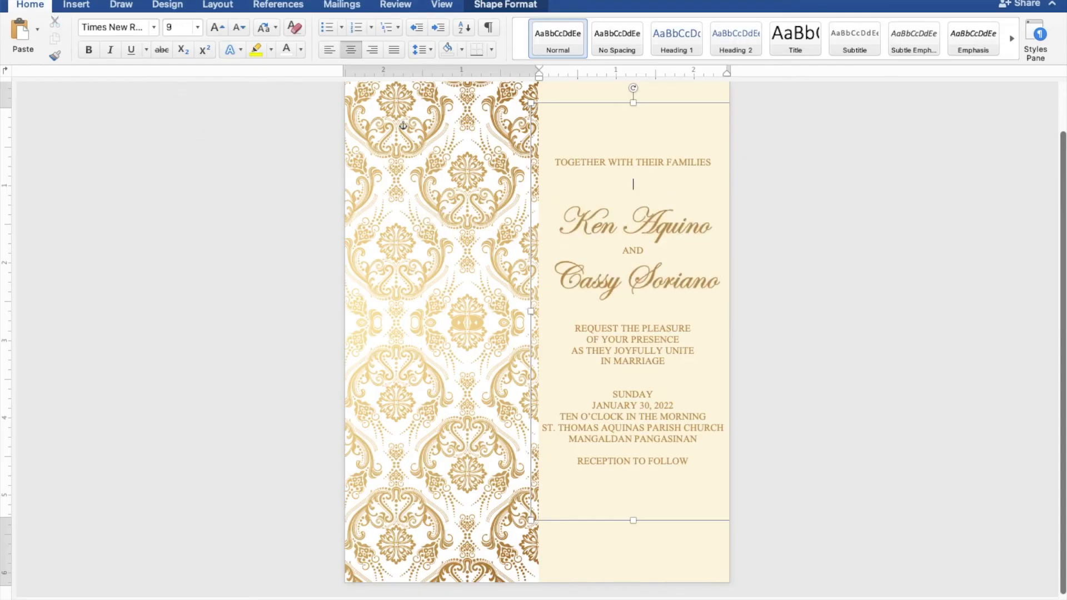
click(663, 320)
key(Return)
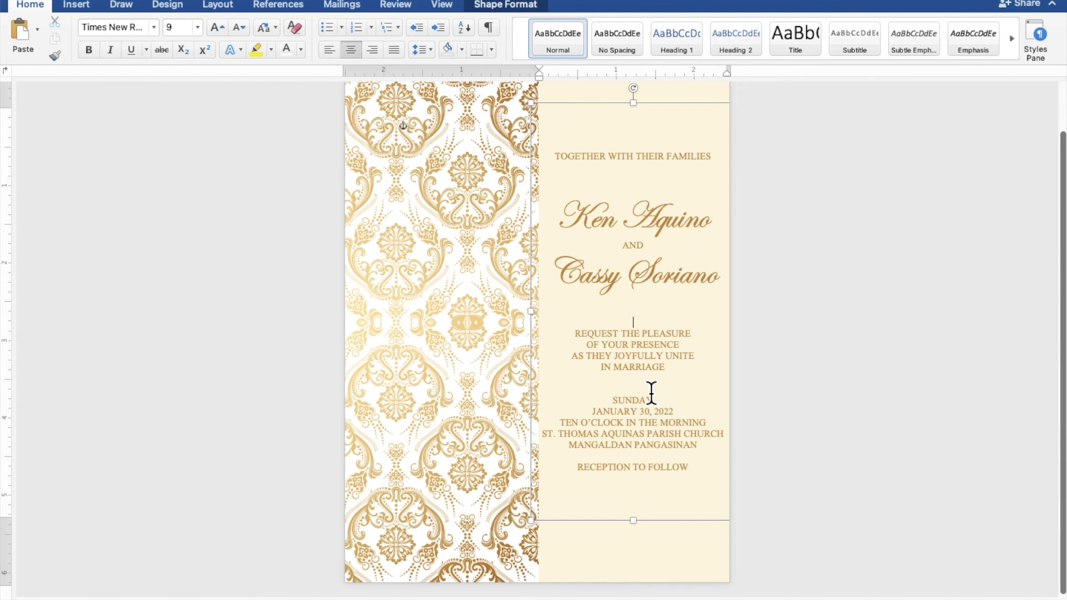
key(Return)
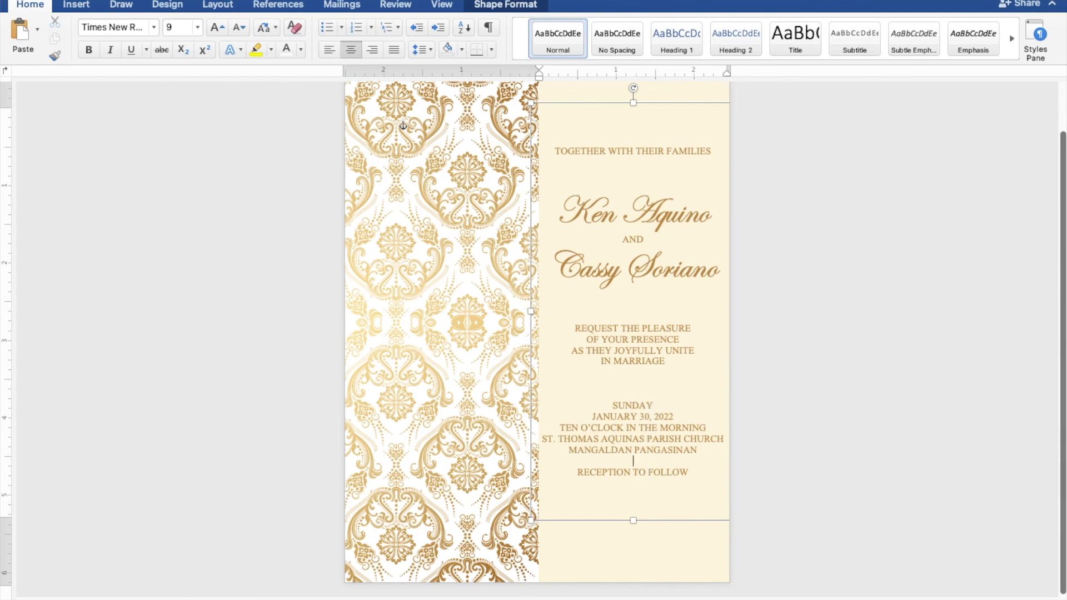
key(Return)
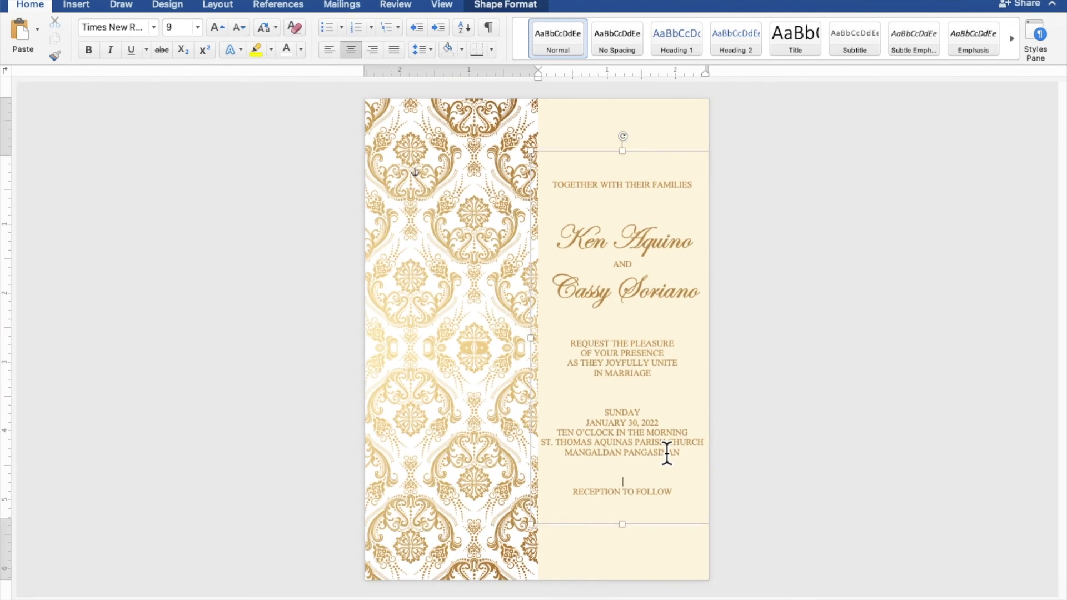
click(854, 400)
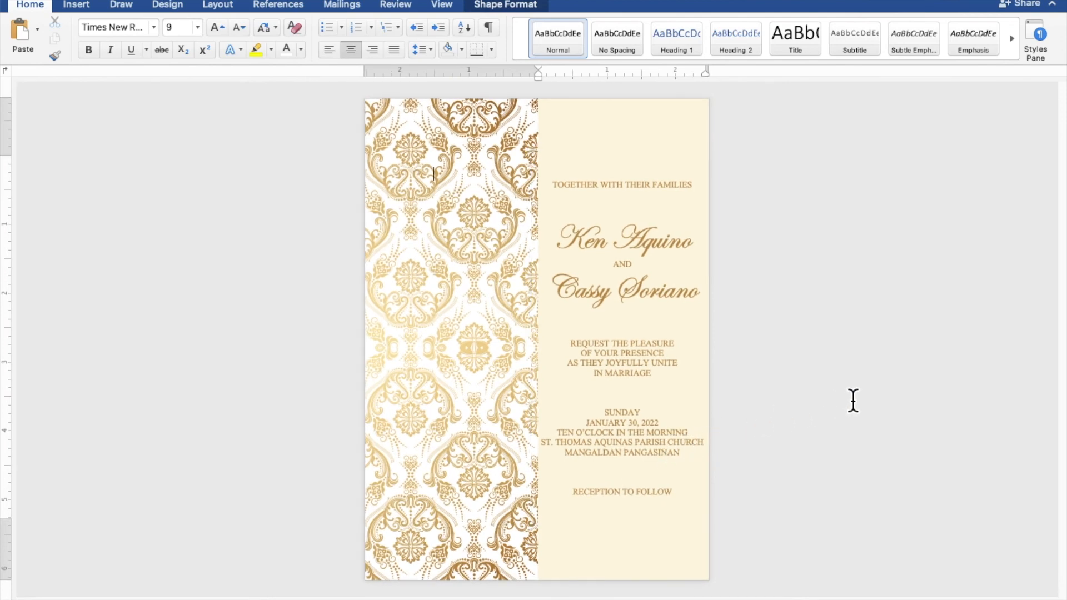